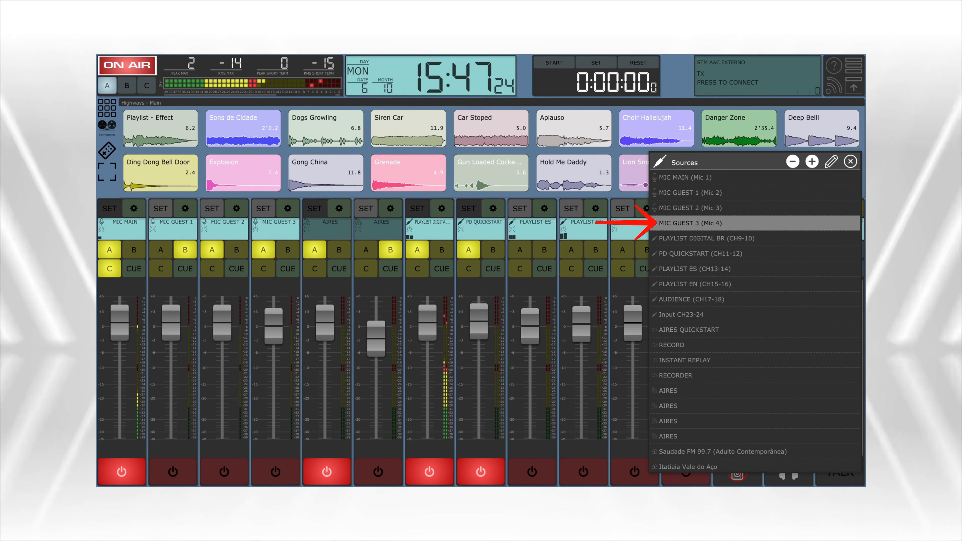
Examine the choices in both plugin slots of the MIC GUEST 3 source, without assigning a plugin
left_click(754, 223)
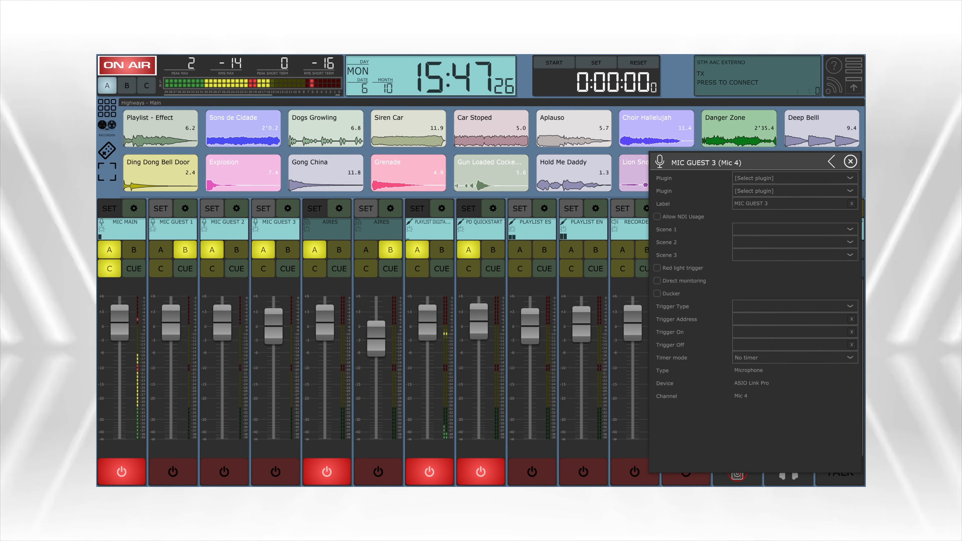
left_click(795, 178)
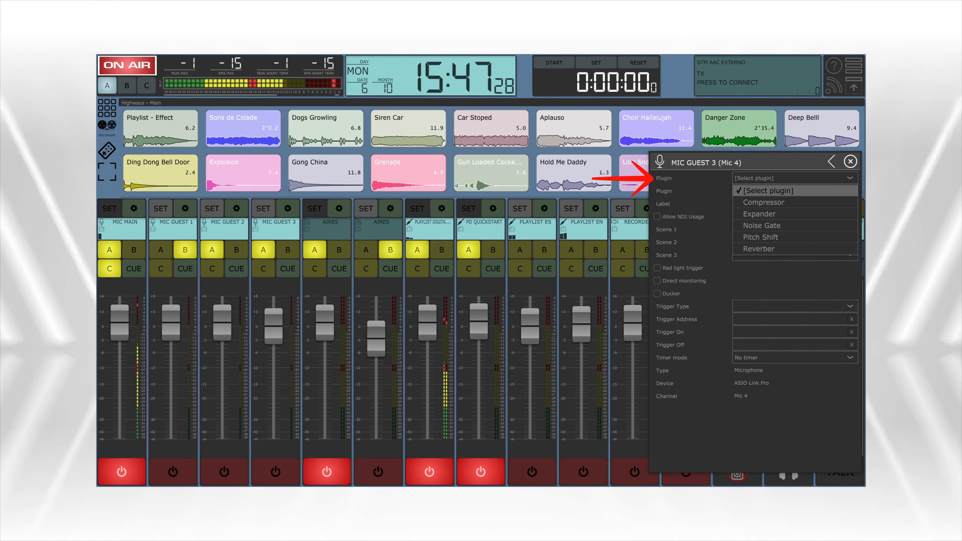
key("Escape")
left_click(795, 191)
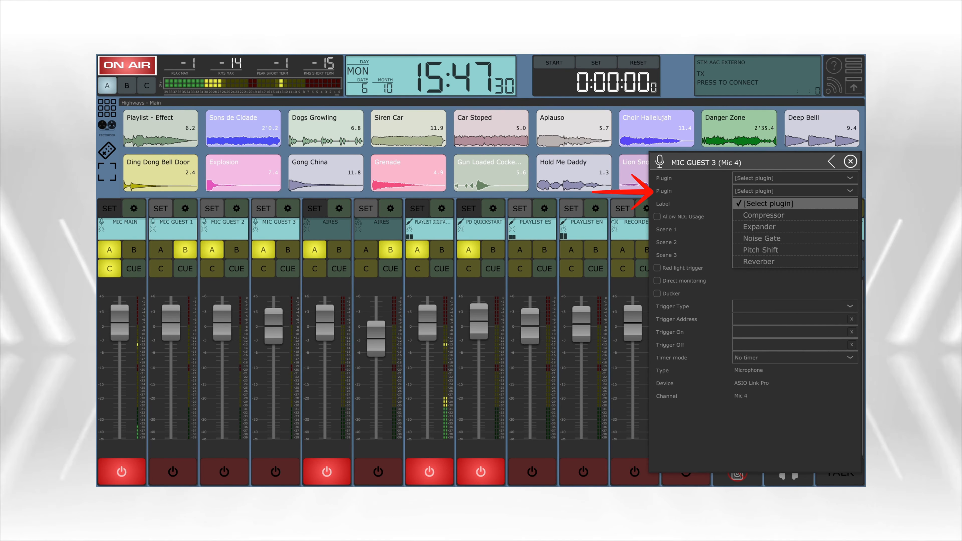
left_click(831, 162)
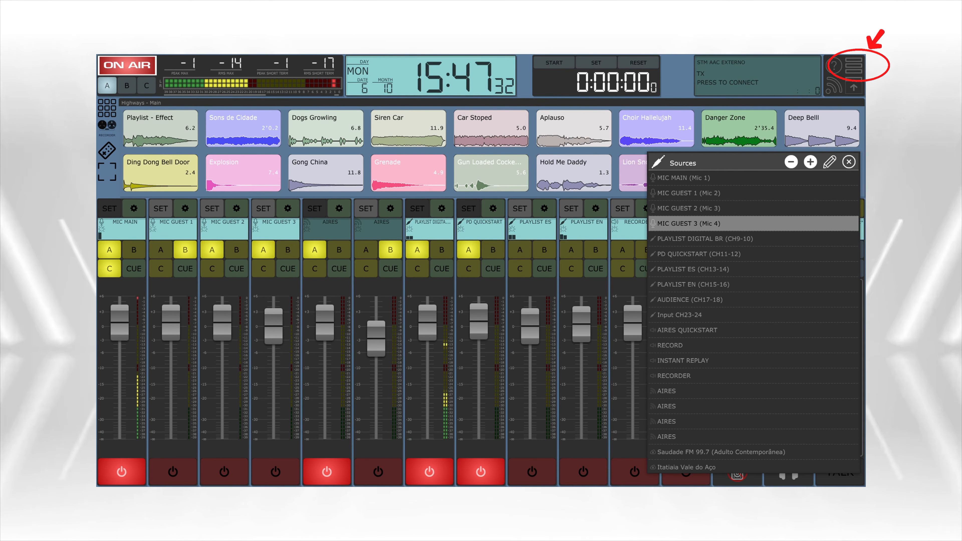
Examine the second plugin slot's choices in the PGM A bus settings, and close the Buses list
left_click(854, 66)
left_click(758, 175)
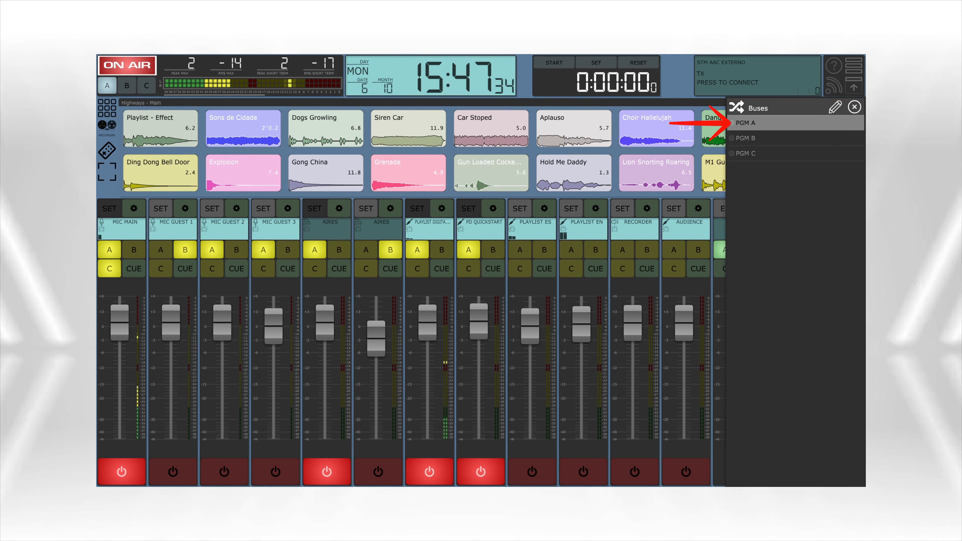
left_click(795, 122)
left_click(828, 137)
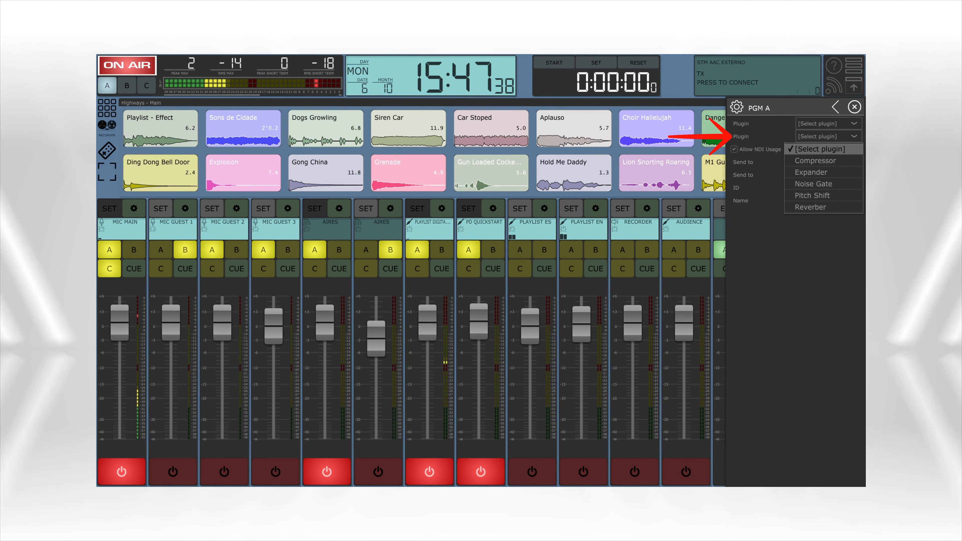
left_click(835, 107)
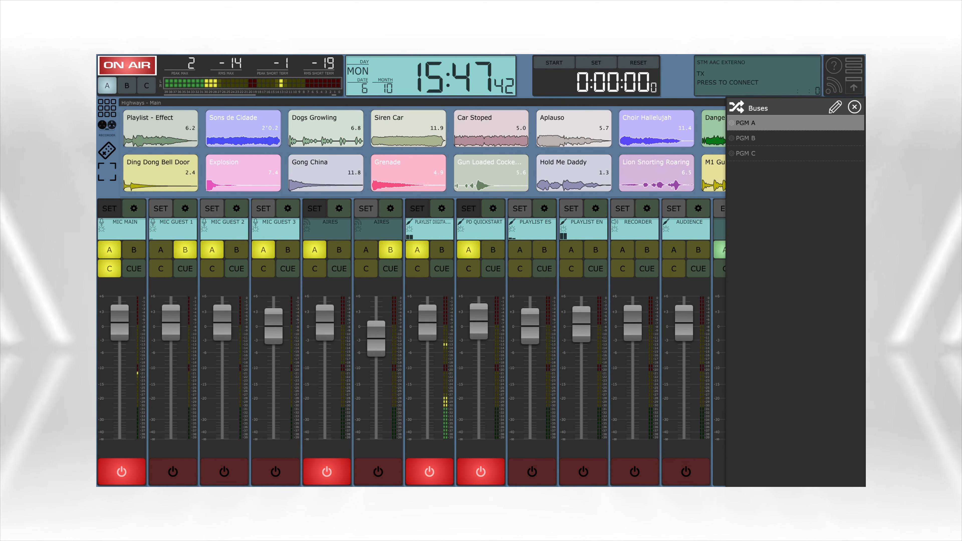
left_click(854, 107)
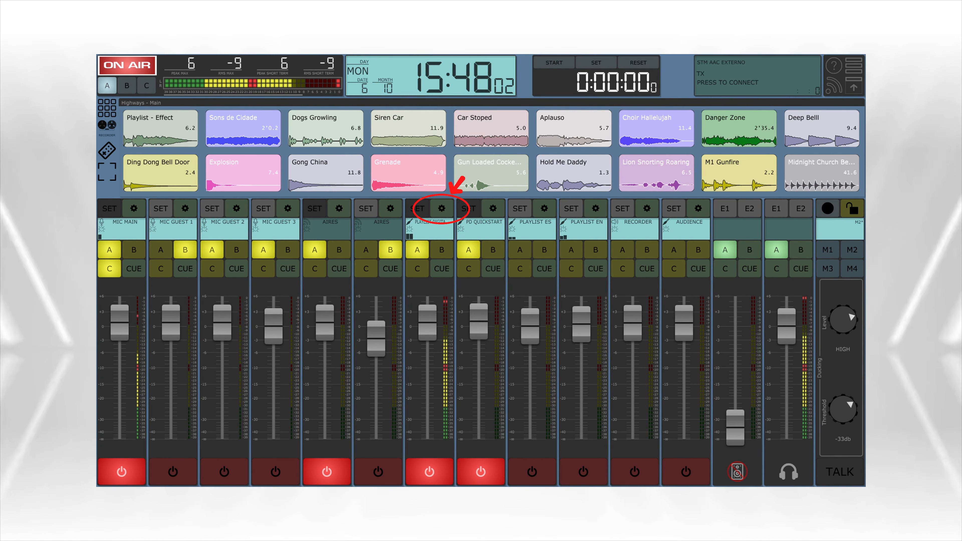
Assign the Expander plugin to the first plugin slot in the PLAYLIST DIGITAL channel's settings
left_click(442, 208)
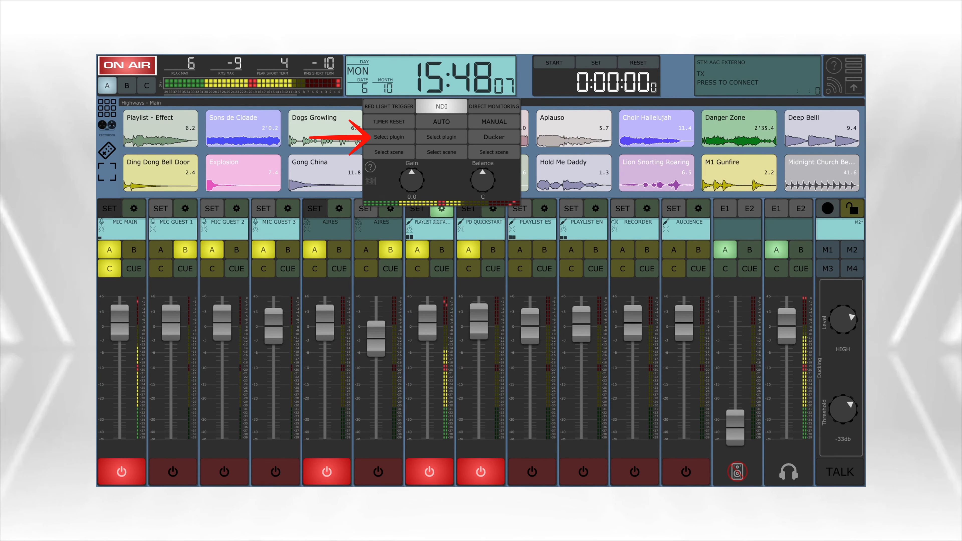
left_click(389, 138)
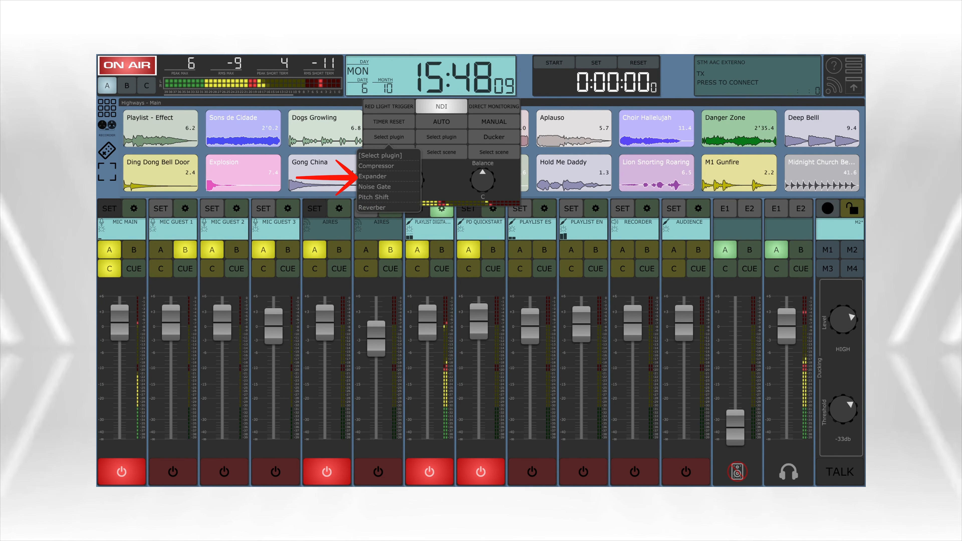
left_click(372, 176)
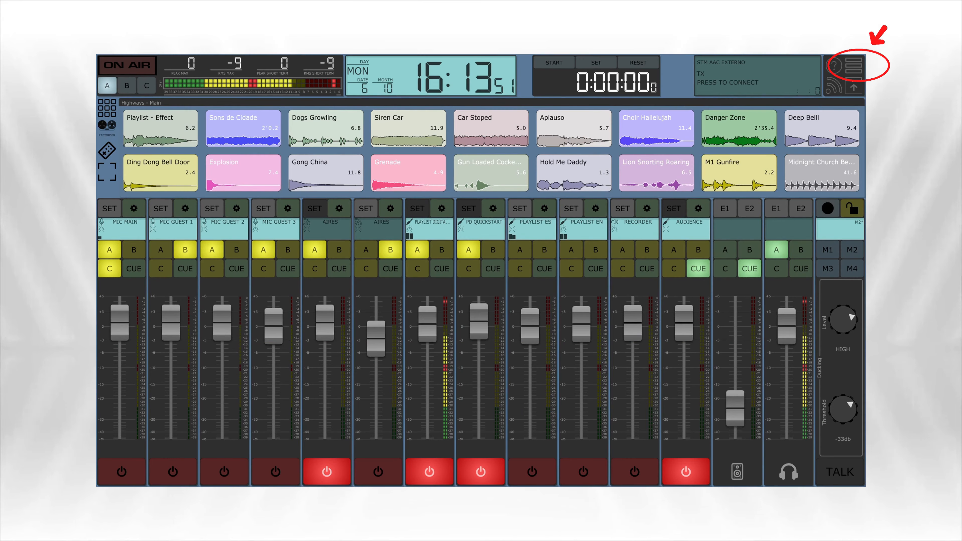
Review the plugins currently registered in the Plugins list, and close it
left_click(854, 67)
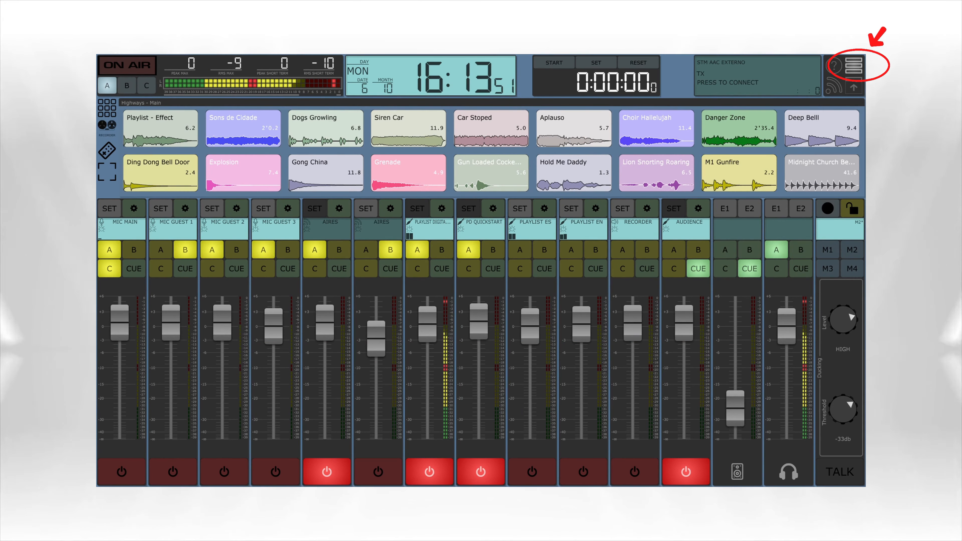
left_click(761, 208)
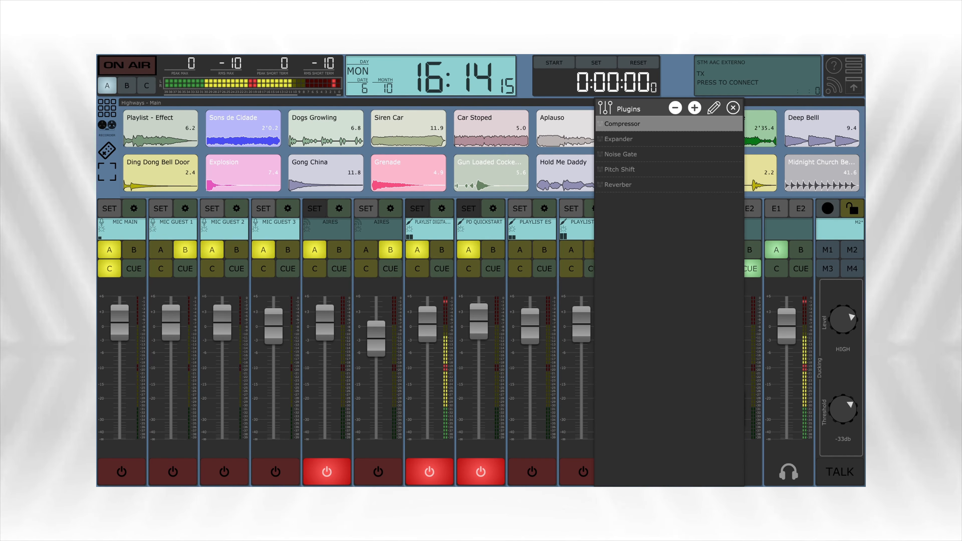
key("Escape")
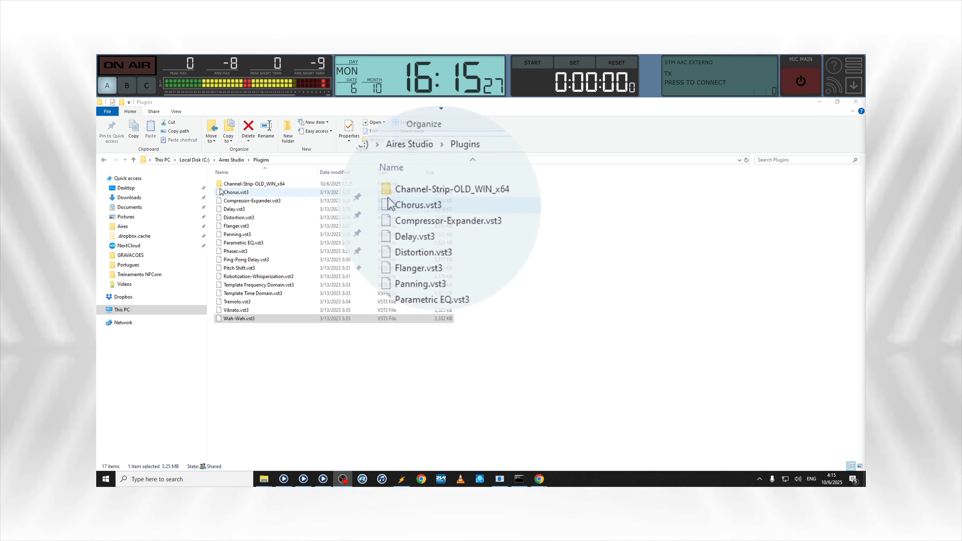
Look through the VST3 files stored in the Aires Studio Plugins folder in File Explorer
left_click(241, 192)
left_click(242, 201)
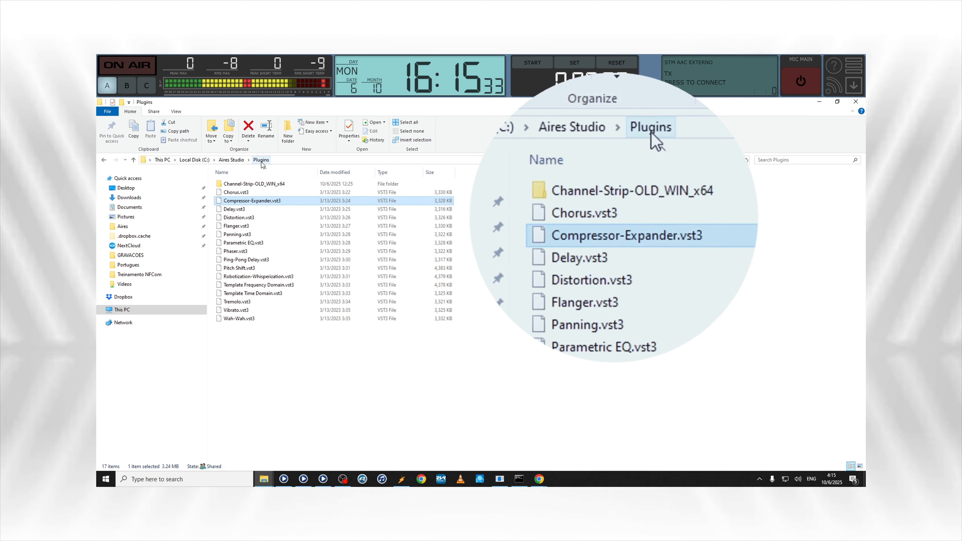
left_click(242, 209)
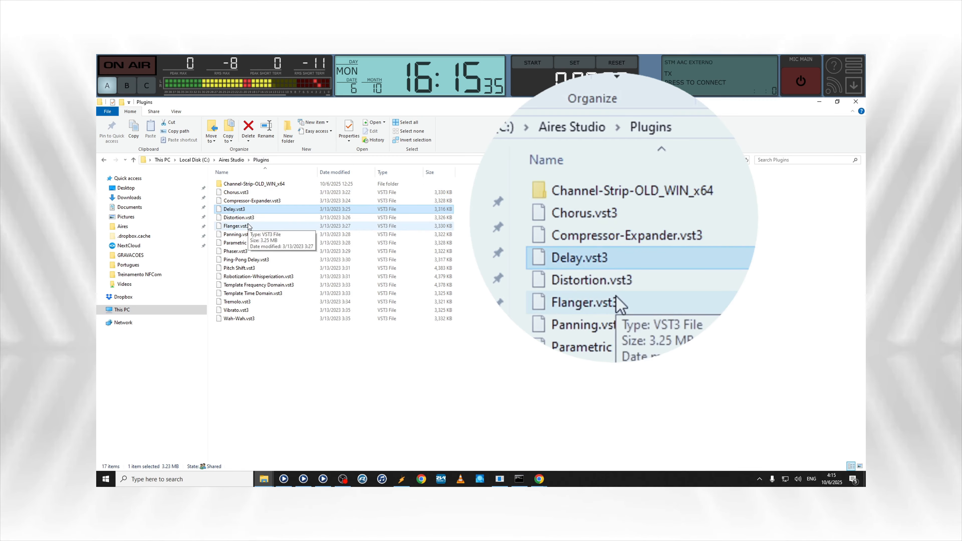
left_click(248, 226)
left_click(235, 251)
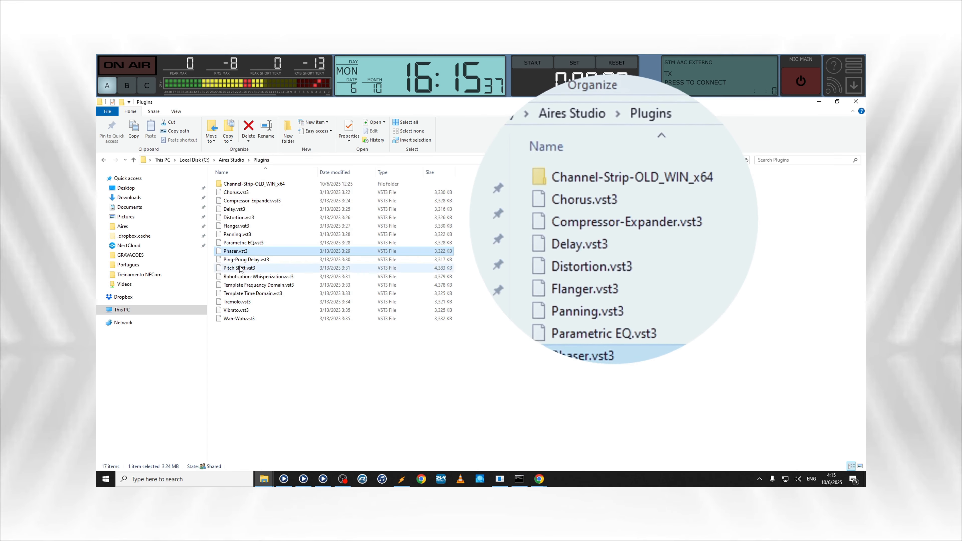
left_click(239, 276)
left_click(237, 301)
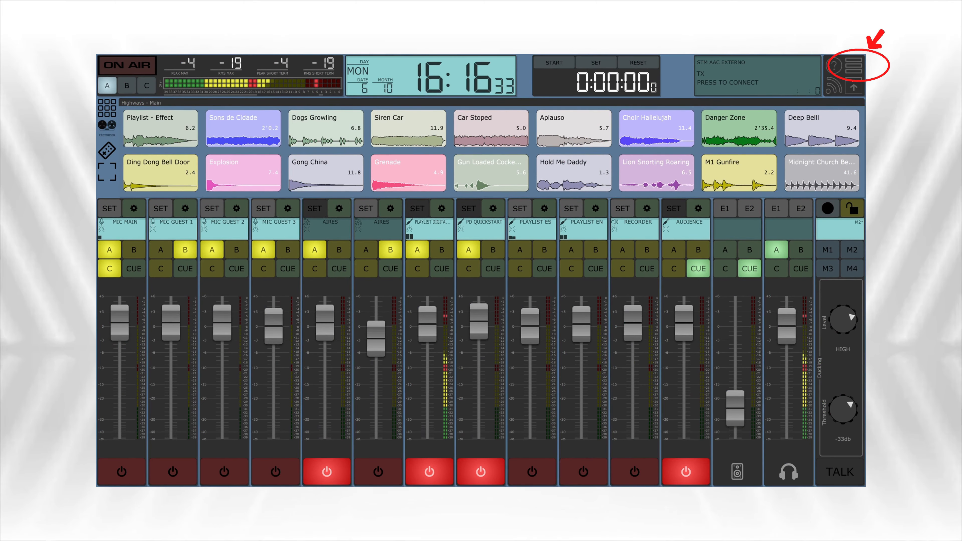
In Aires Studio, add the Channel Strip old-75, Elephant and SEQ2_VST3_64 plugins to the Plugins list
left_click(853, 66)
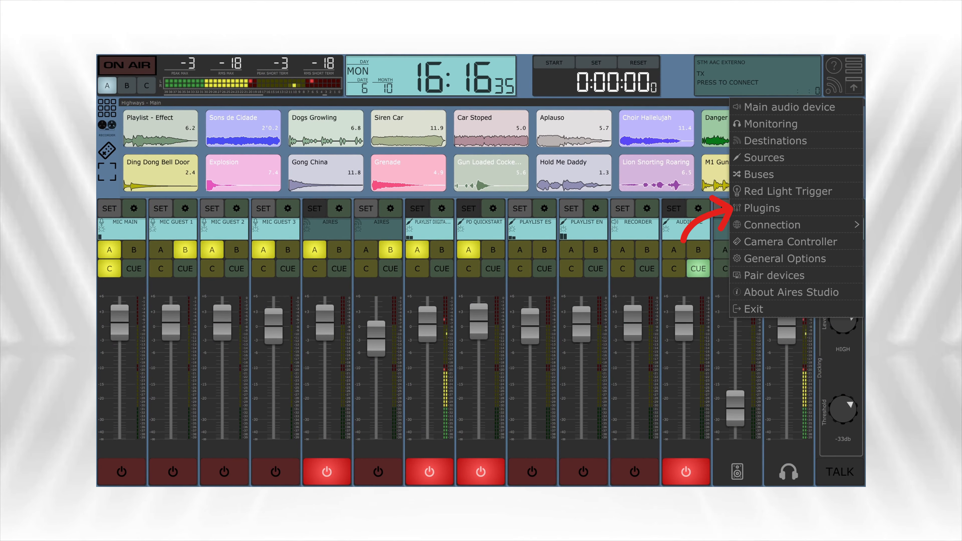
left_click(763, 209)
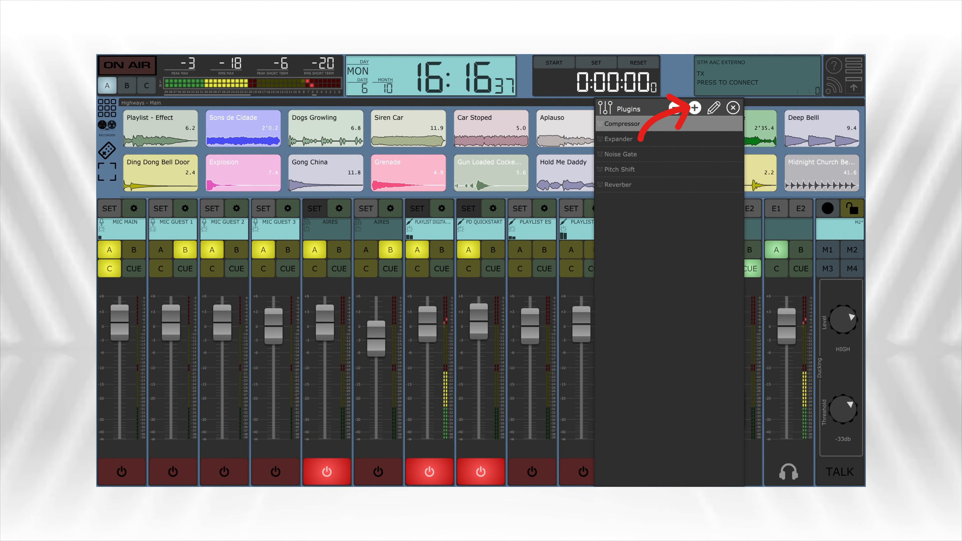
left_click(694, 108)
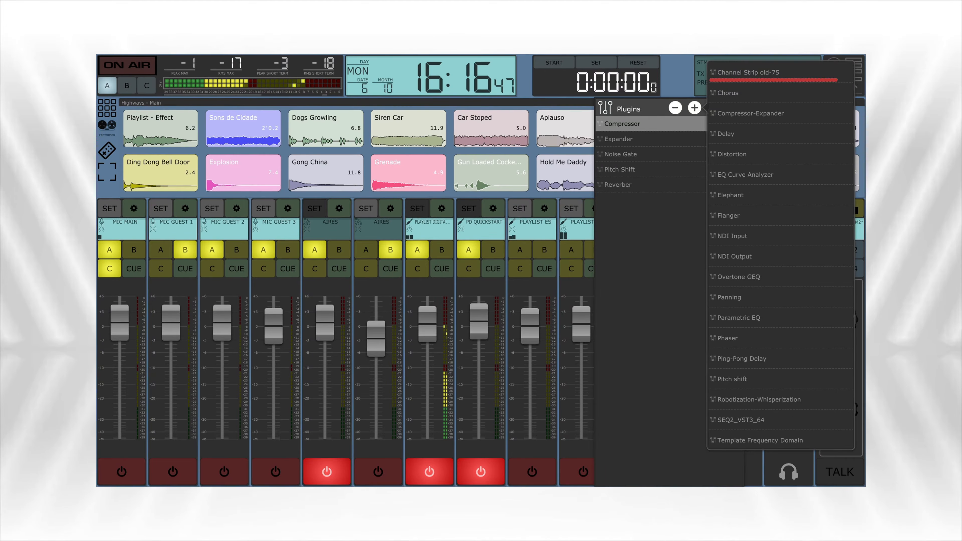
left_click(748, 72)
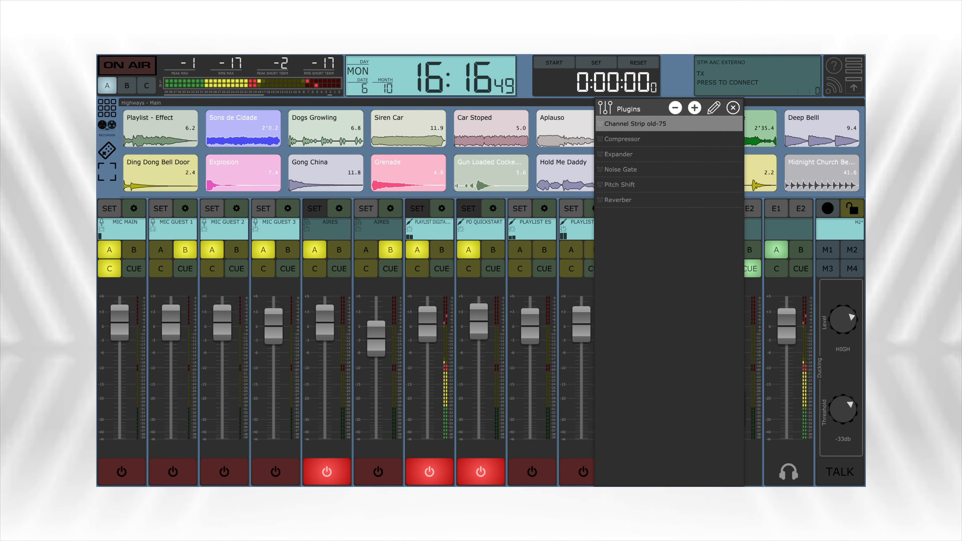
left_click(694, 108)
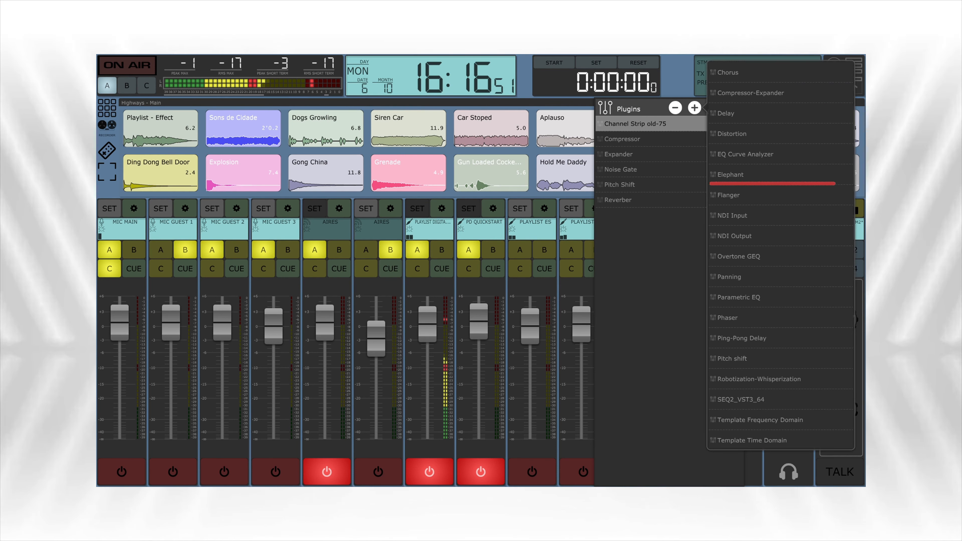
left_click(730, 175)
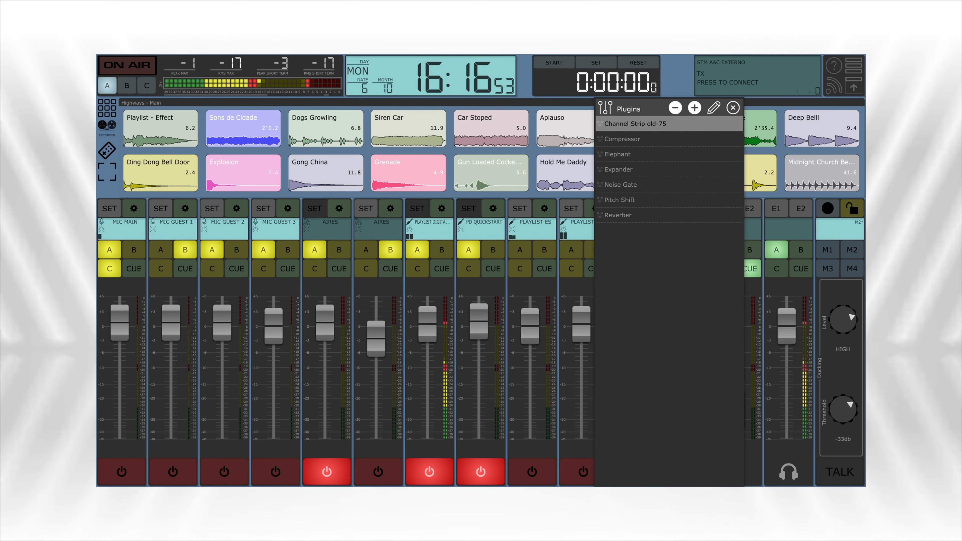
left_click(694, 108)
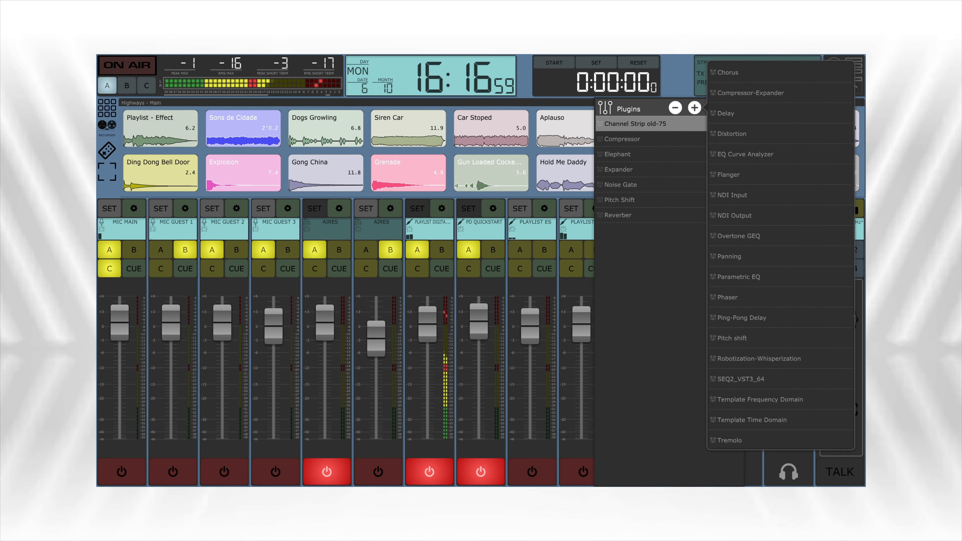
left_click(740, 379)
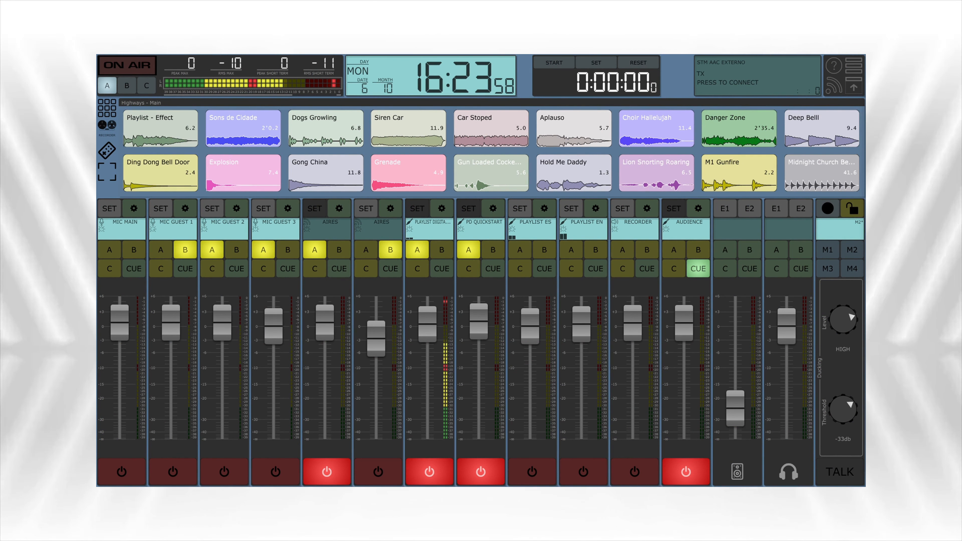
Assign Compressor to the first plugin slot of the MIC MAIN source and set its threshold to -0.3 db
left_click(854, 65)
left_click(763, 157)
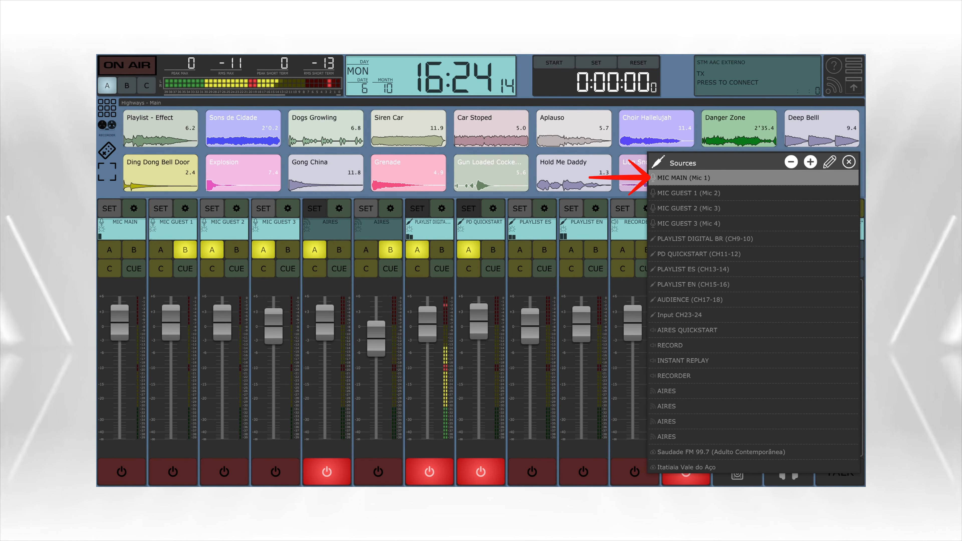
left_click(830, 162)
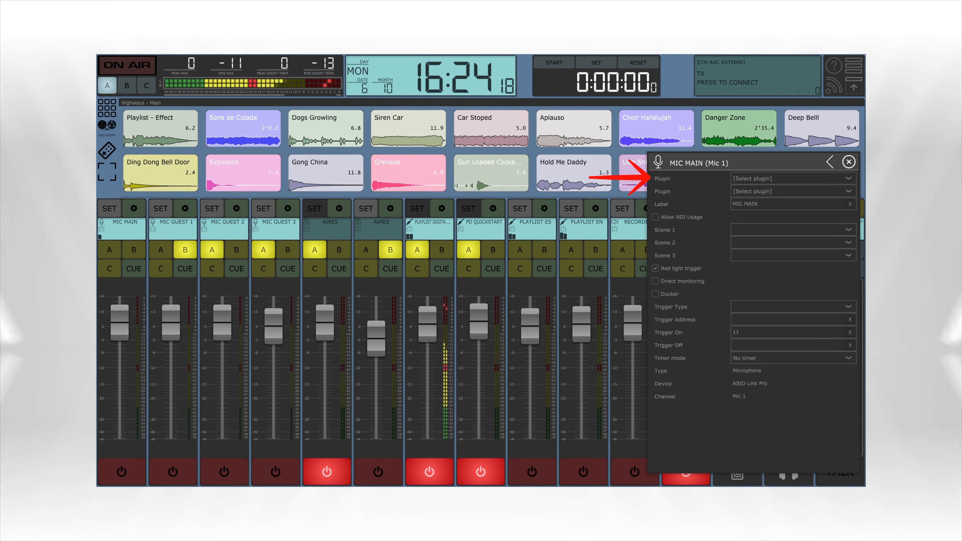
left_click(793, 179)
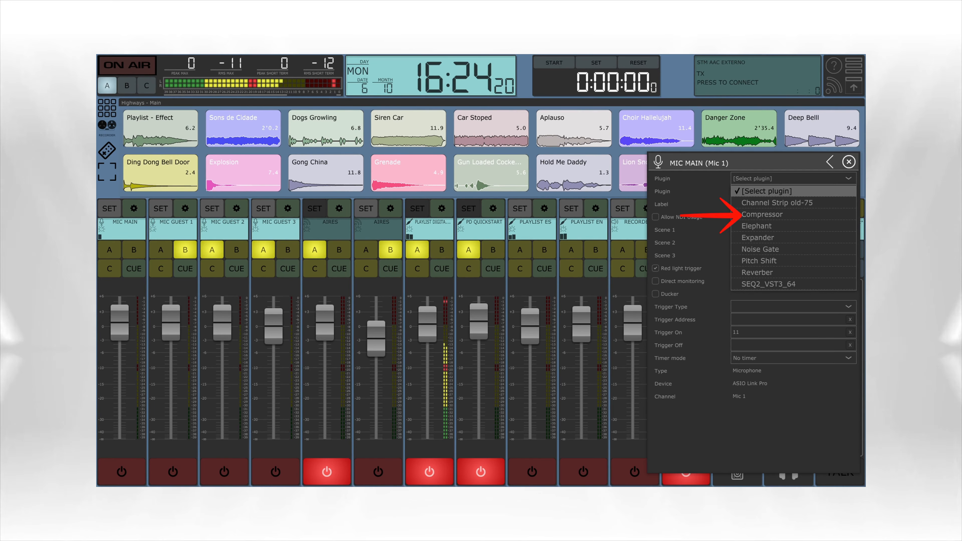
left_click(761, 214)
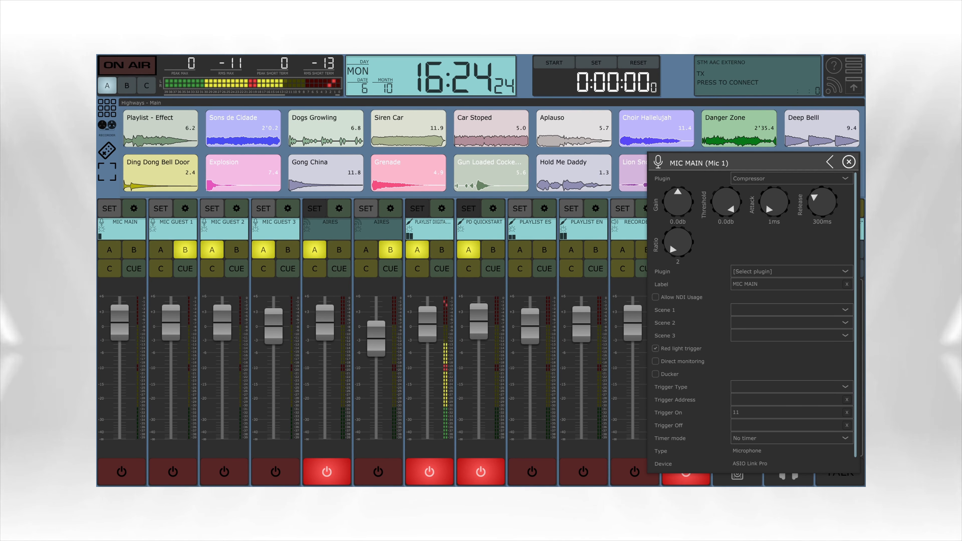
left_click_drag(726, 201, 726, 204)
Send the MIC MAIN channel to CUE, close its source settings and enable CUE on the headphone monitor
left_click(134, 268)
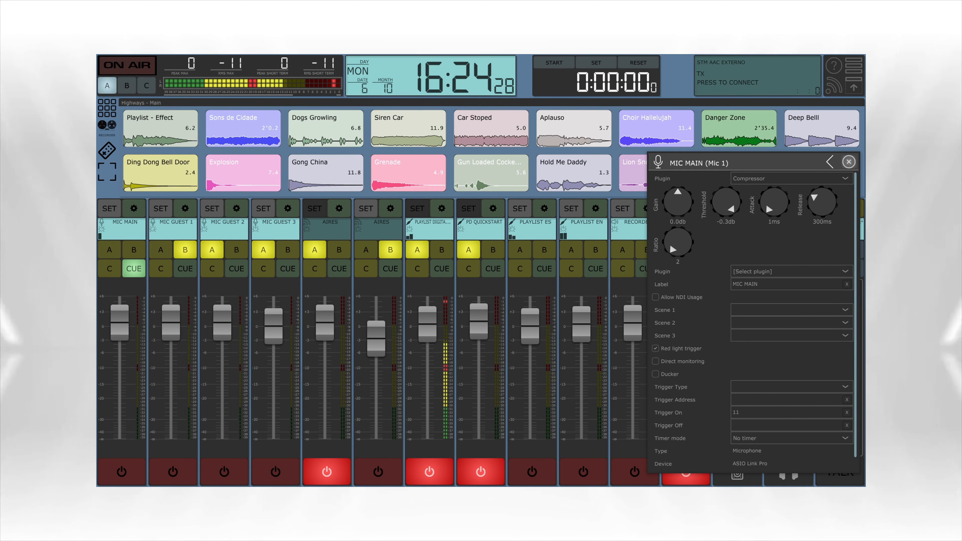
left_click(849, 161)
left_click(801, 268)
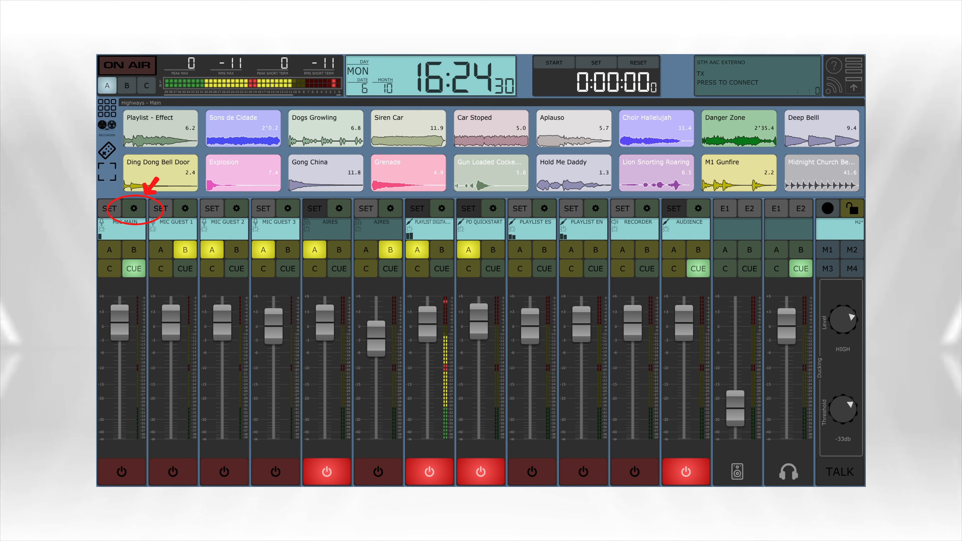
Activate the Compressor in the MIC MAIN channel's quick settings
left_click(134, 209)
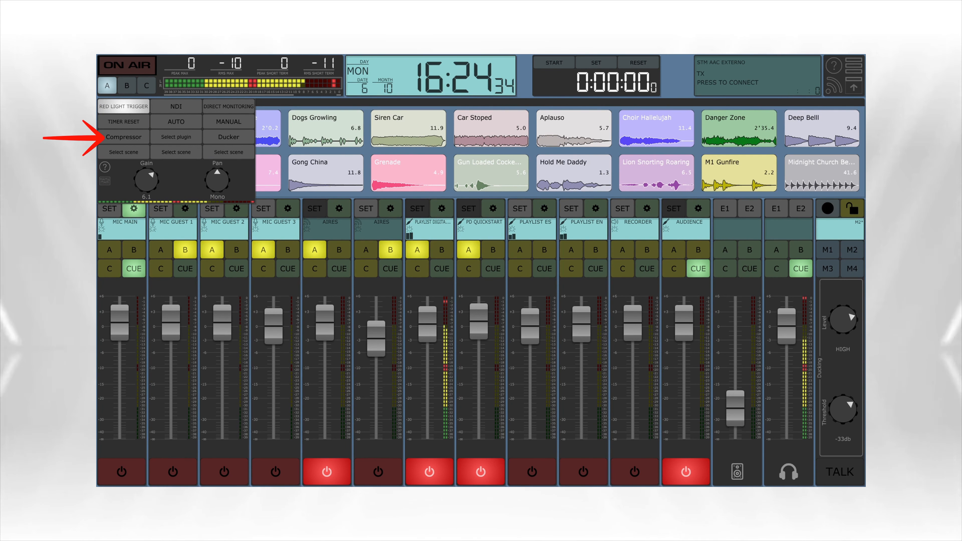
left_click(124, 137)
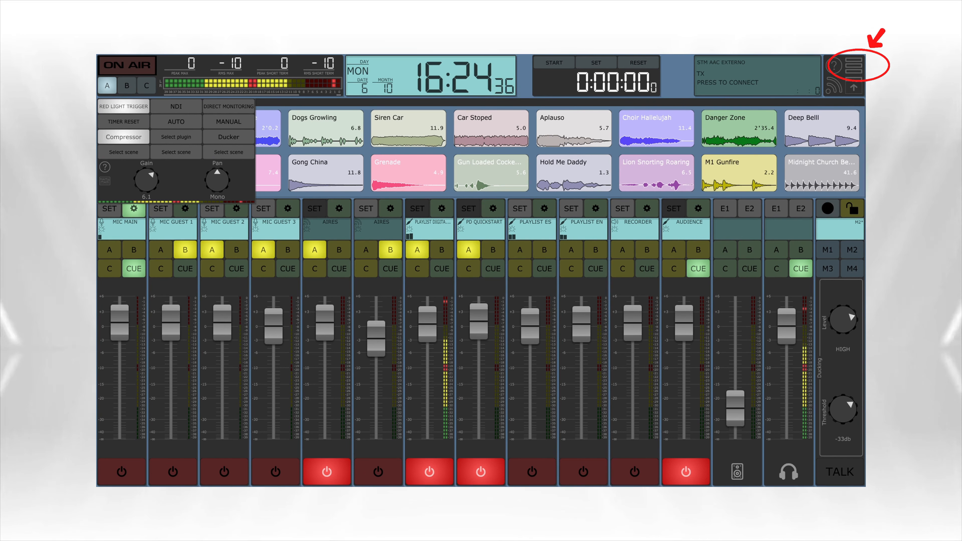
Set the Compressor of the MIC MAIN source to a -10.3 db threshold and a ratio of 4
left_click(853, 67)
left_click(764, 158)
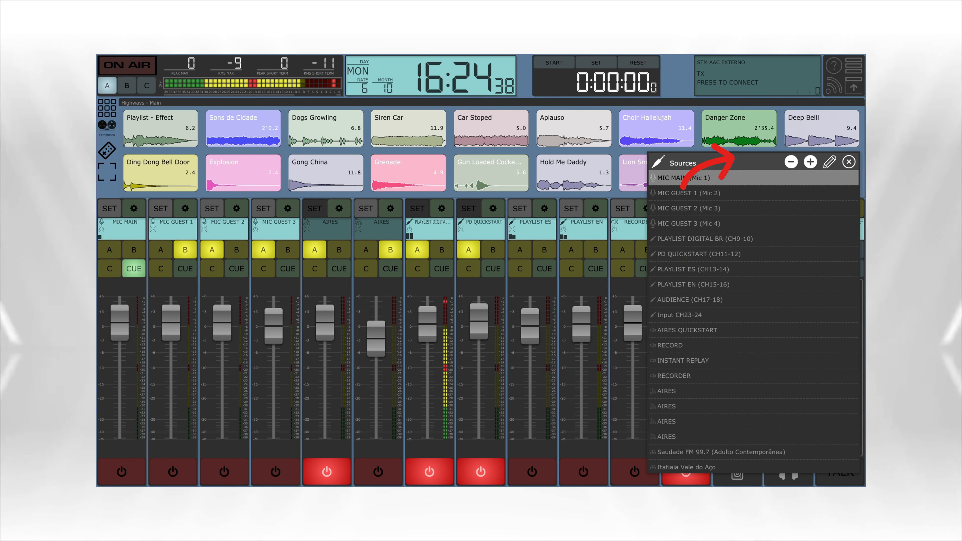
left_click(683, 177)
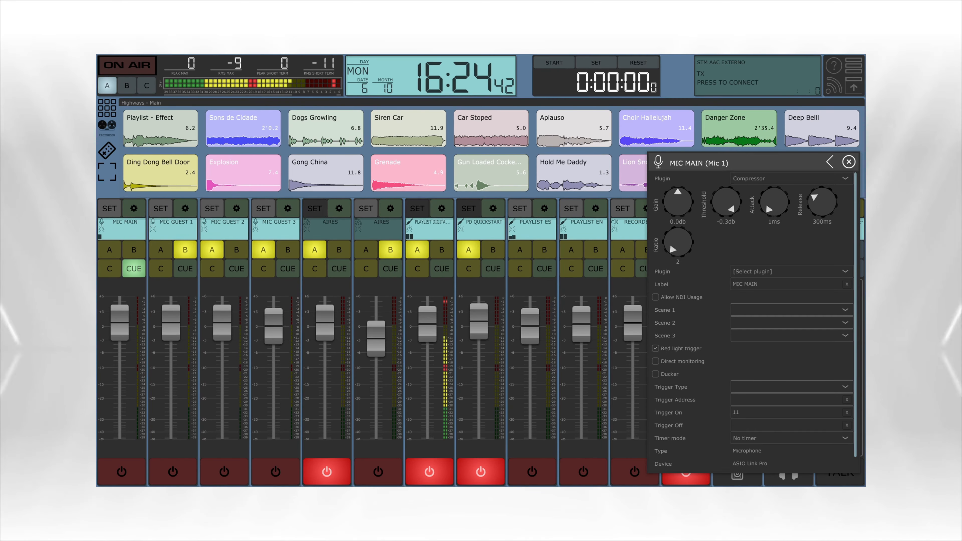
mouse_move(731, 209)
left_mouse_down()
mouse_move(766, 203)
mouse_move(736, 202)
left_mouse_up()
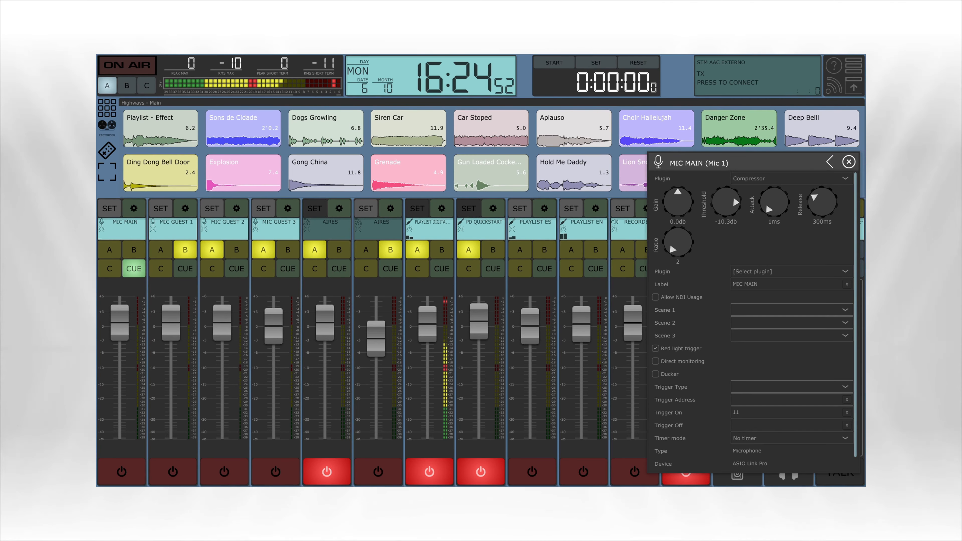
left_click_drag(673, 249, 671, 235)
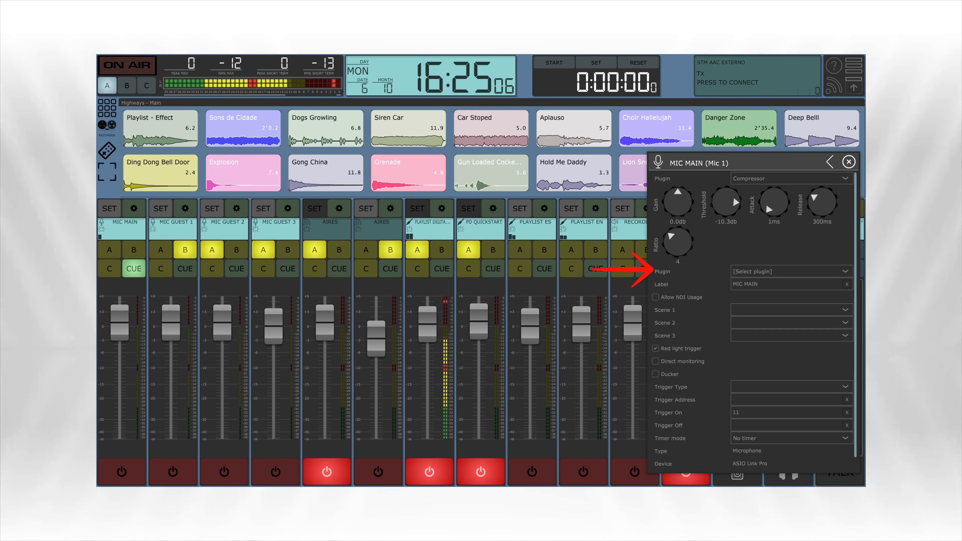
Assign Noise Gate to the second plugin slot of MIC MAIN with a -21.9 db threshold and 1.9 db gain
left_click(792, 272)
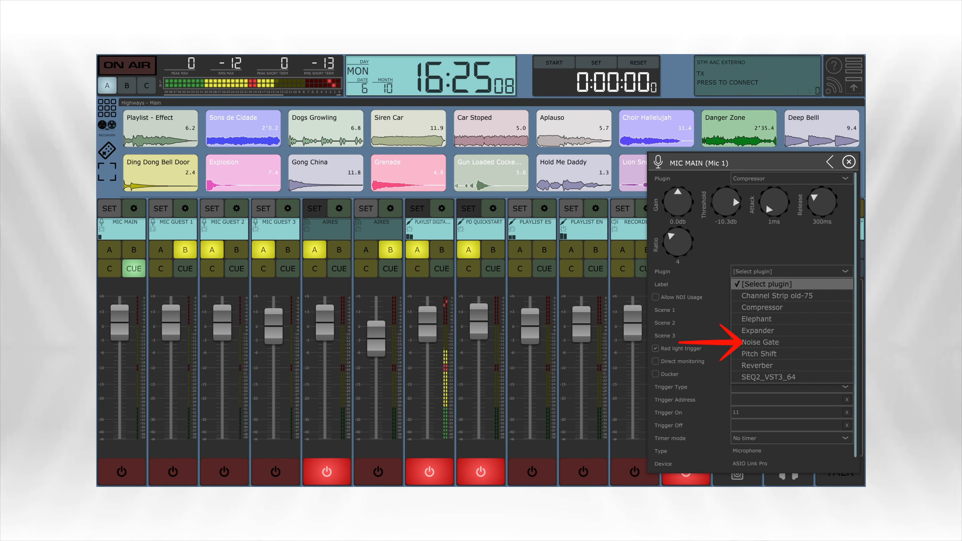
left_click(760, 342)
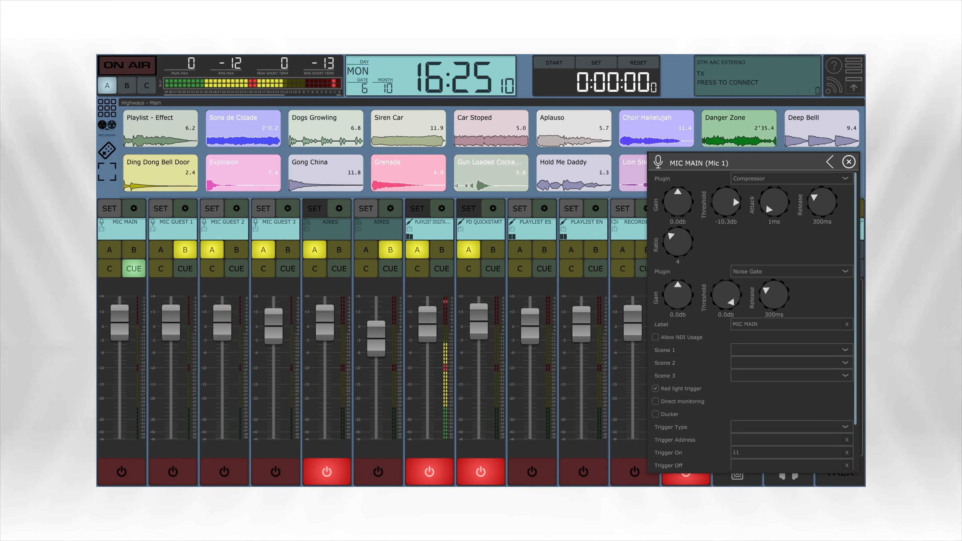
left_click_drag(726, 294, 726, 334)
left_click_drag(678, 295, 677, 292)
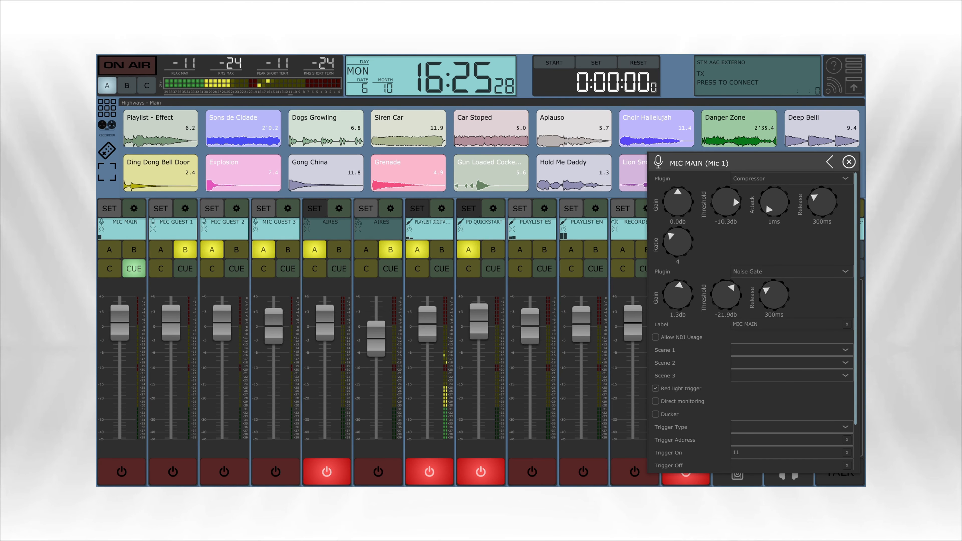
left_click_drag(677, 293, 677, 291)
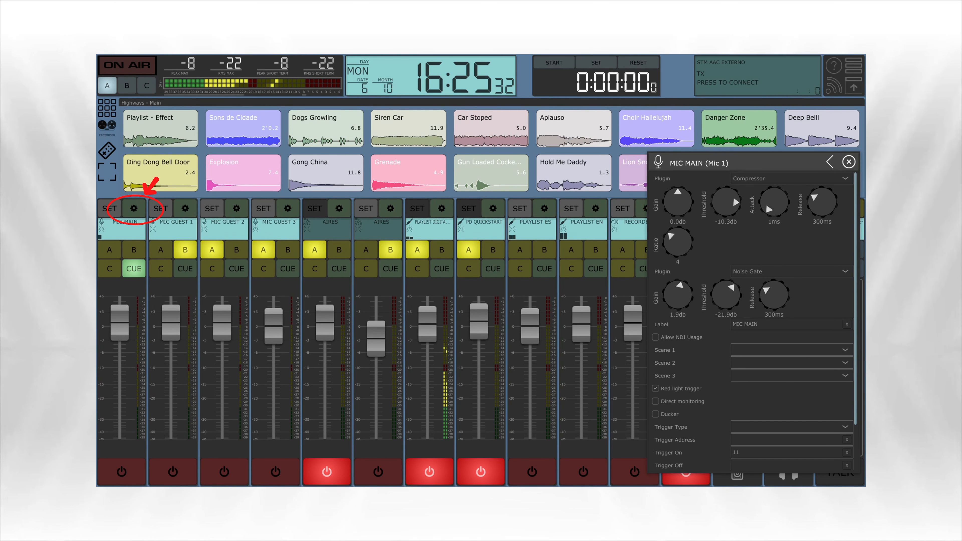
Examine the plugin slots in the quick settings of the MIC MAIN, MIC GUEST 1, MIC GUEST 2 and MIC GUEST 3 channels
left_click(134, 208)
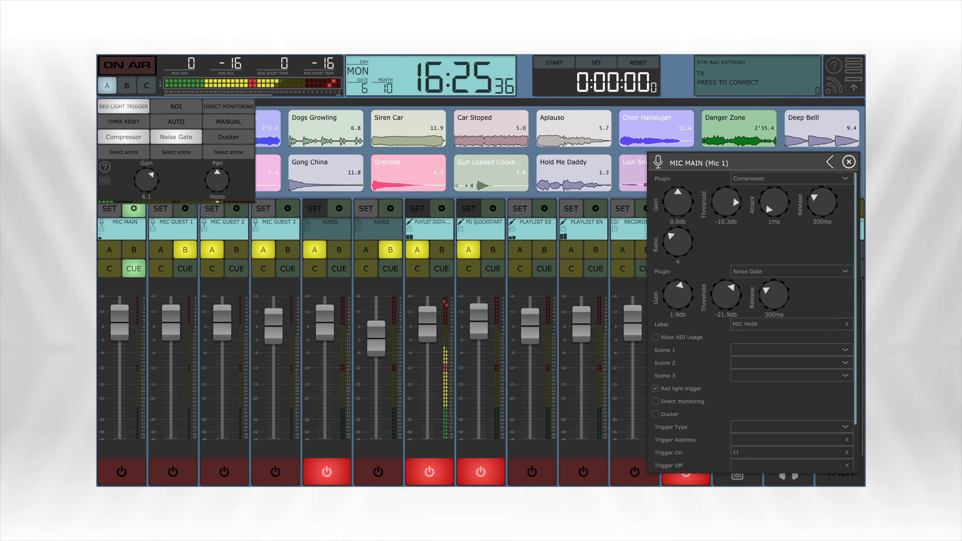
left_click(134, 209)
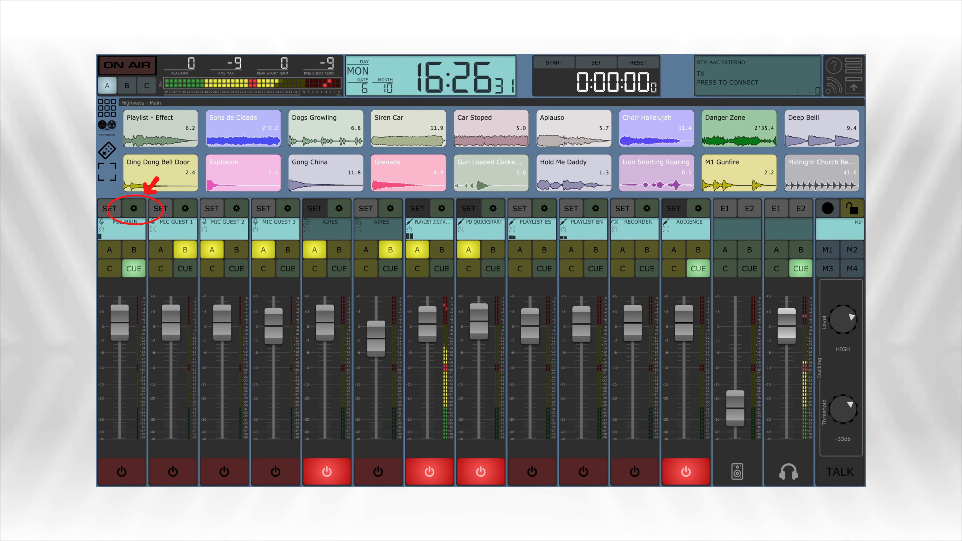
left_click(134, 209)
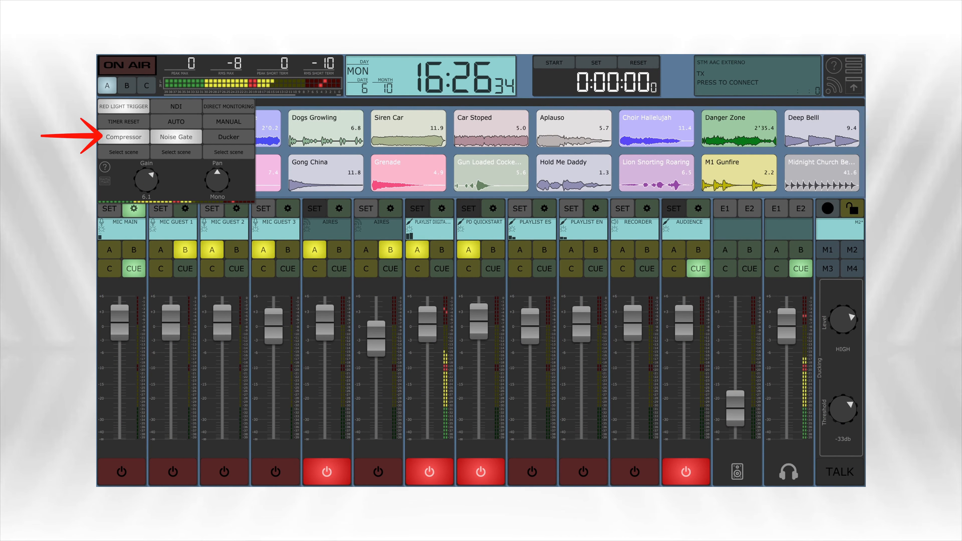
left_click(134, 208)
left_click(185, 208)
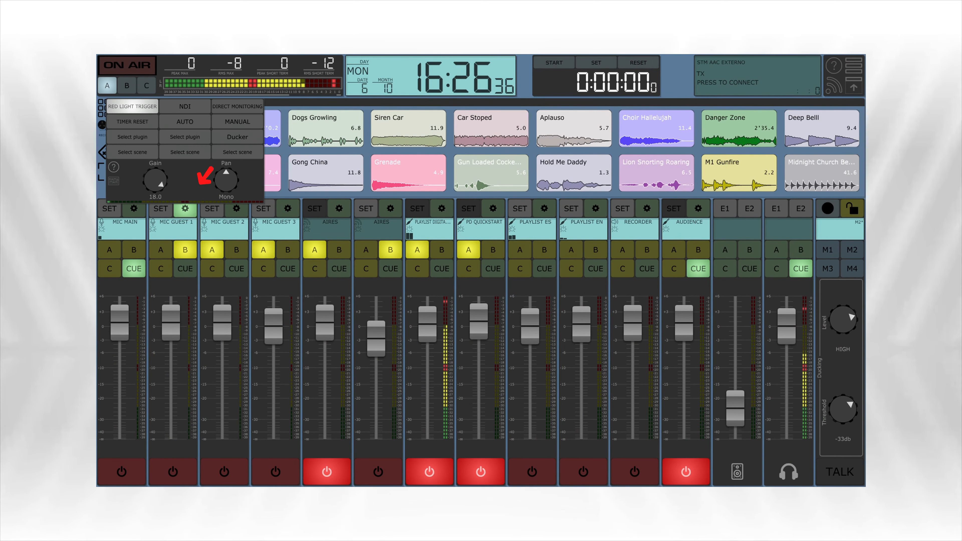
left_click(236, 208)
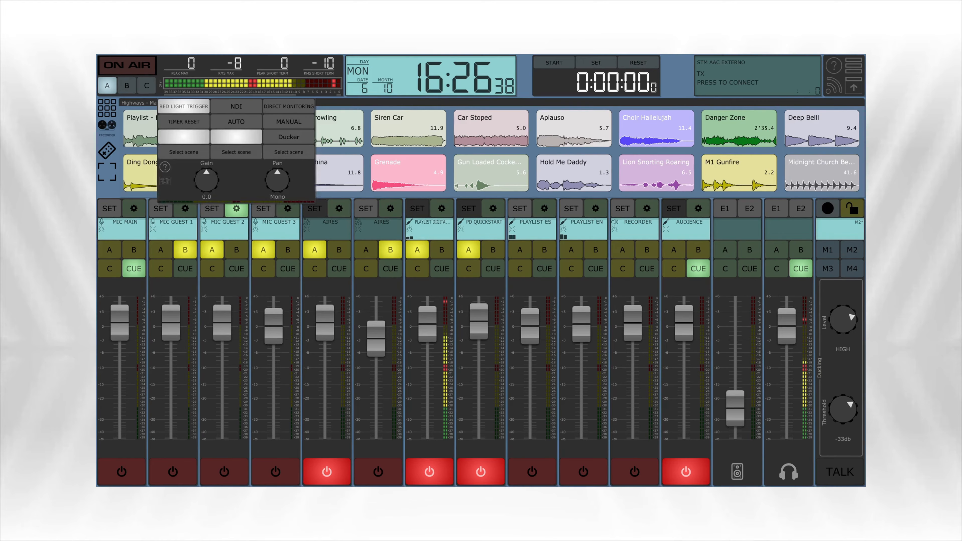
left_click(287, 209)
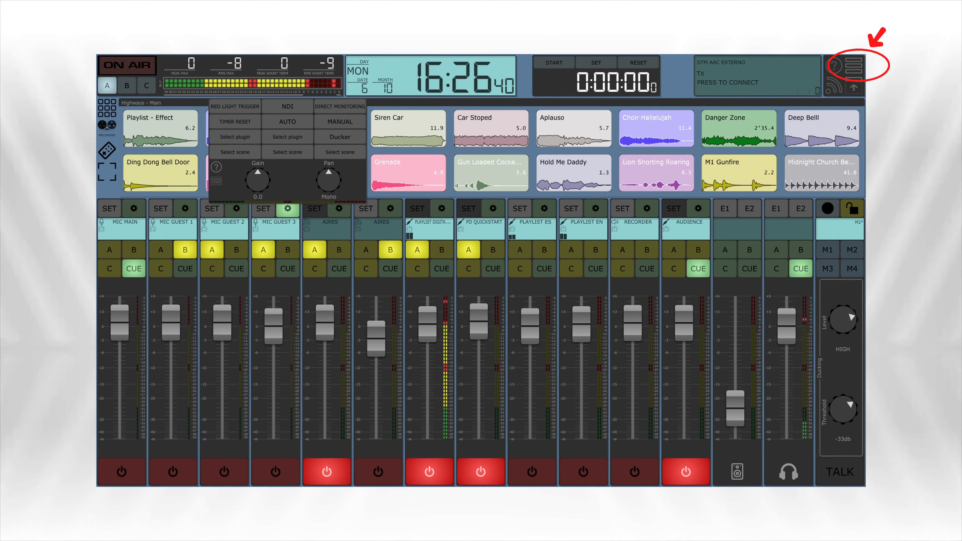
left_click(184, 208)
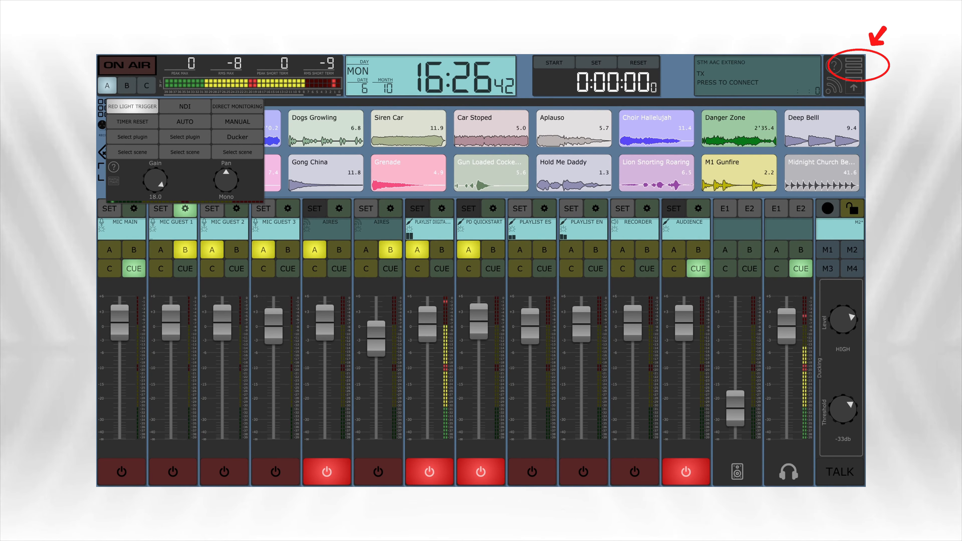
Assign Compressor to the first plugin slot of the MIC GUEST 1 source
left_click(853, 66)
left_click(762, 157)
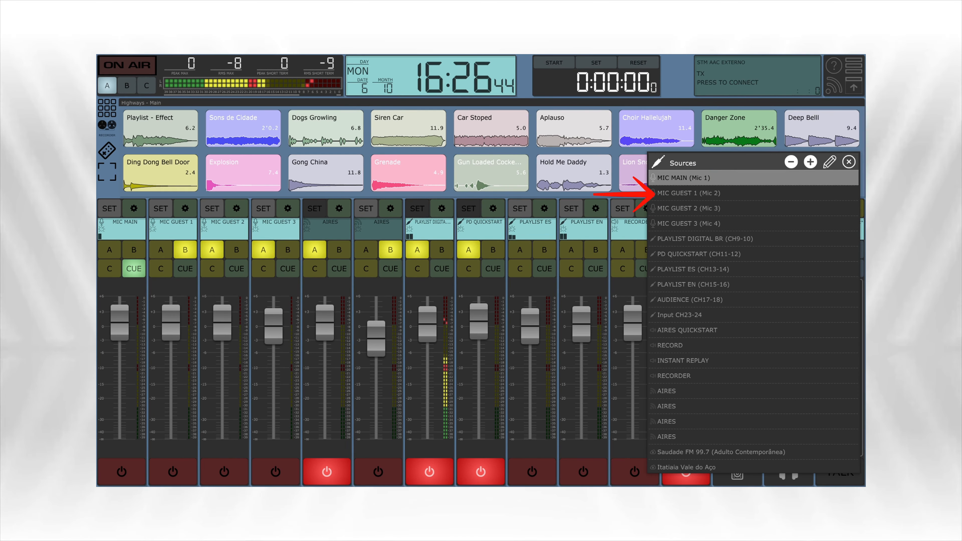
left_click(719, 193)
left_click(829, 162)
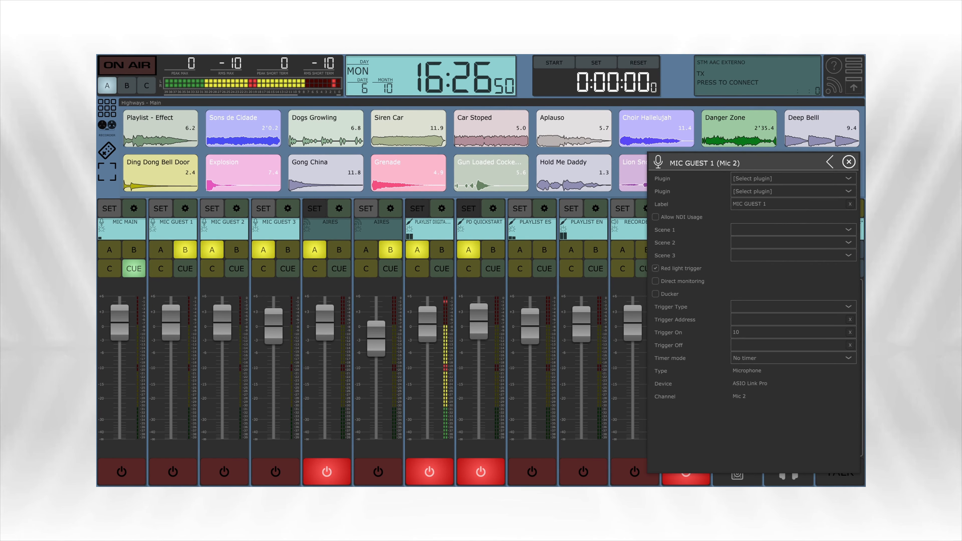
left_click(793, 179)
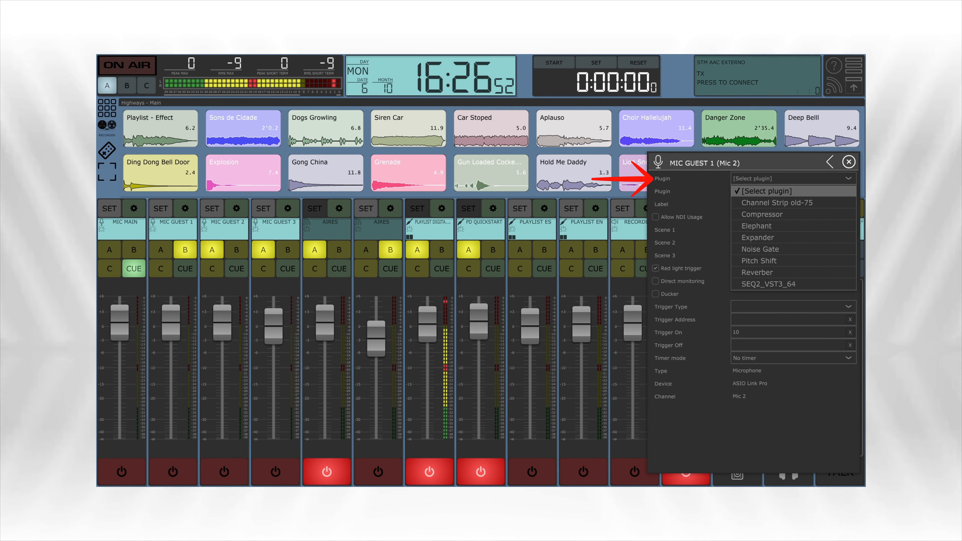
left_click(762, 215)
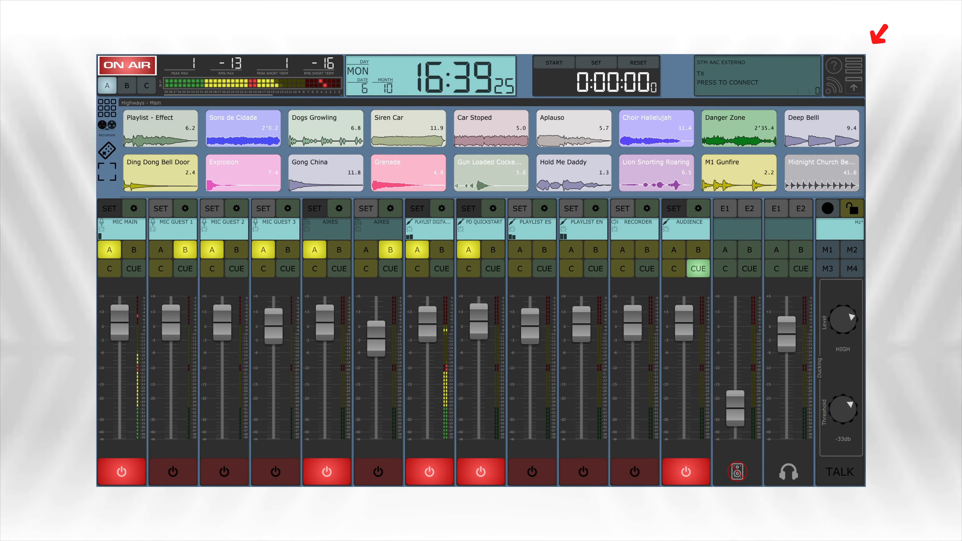
Assign the Elephant plugin to the first plugin slot of the PGM A bus
left_click(853, 65)
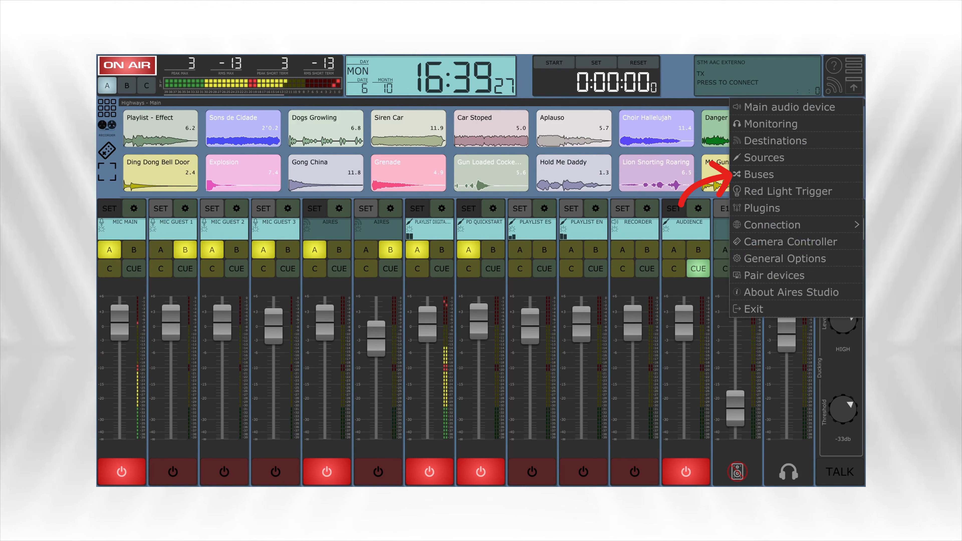
left_click(759, 175)
left_click(746, 123)
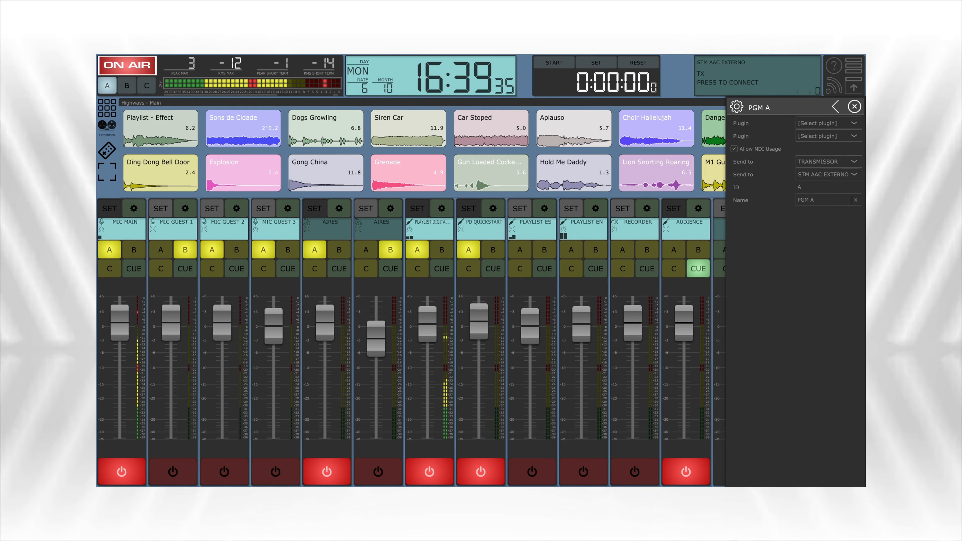
left_click(828, 124)
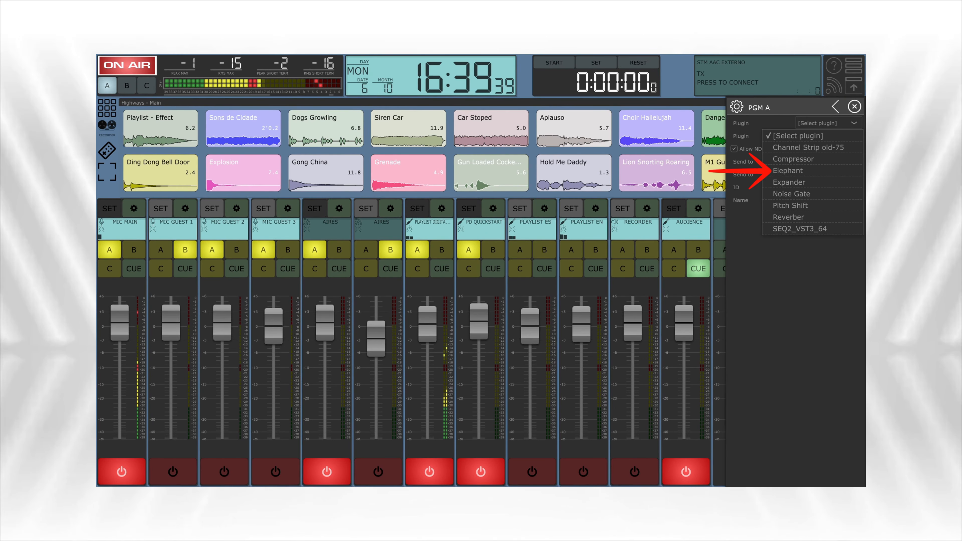
left_click(812, 171)
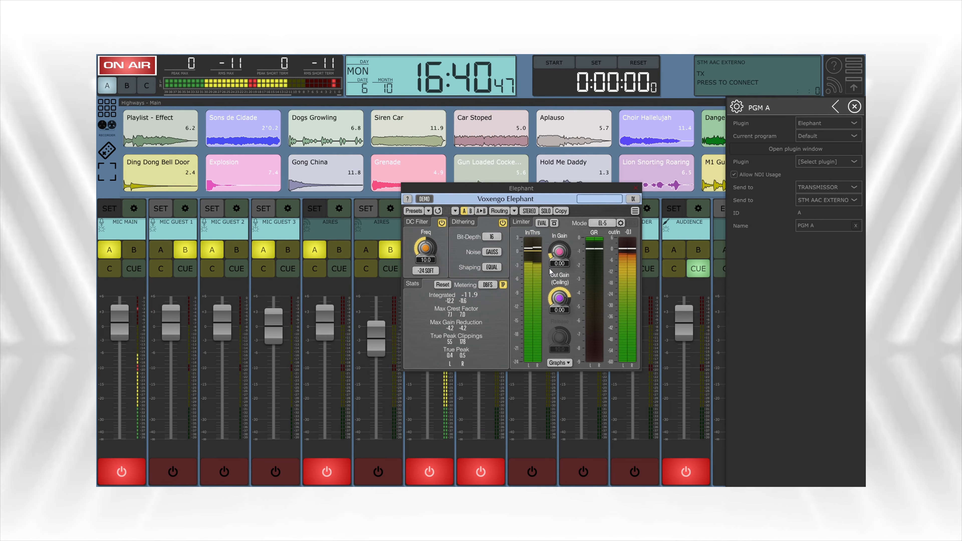
Set Elephant's Out Gain (Ceiling) to -5 on the PGM A bus and close the plugin window
left_click(559, 310)
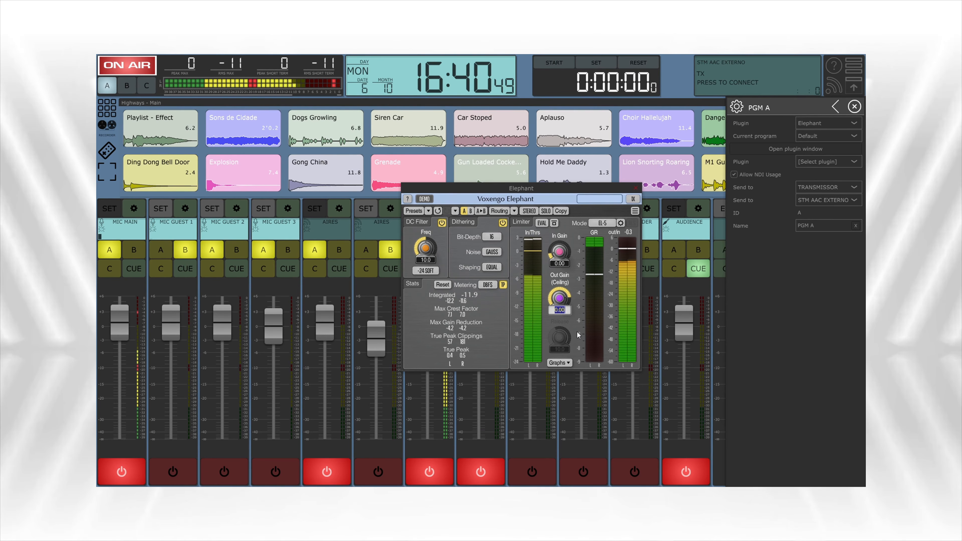
type("-5")
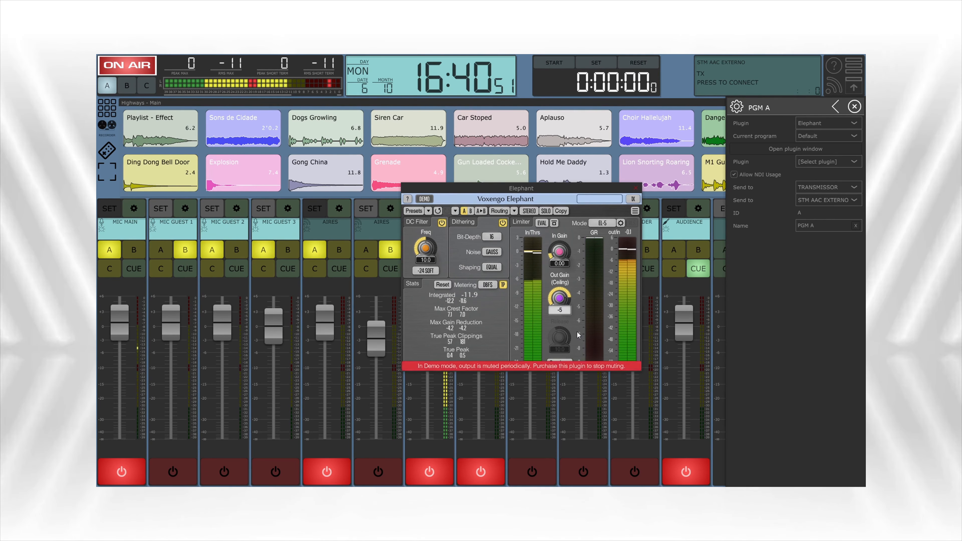
key("Return")
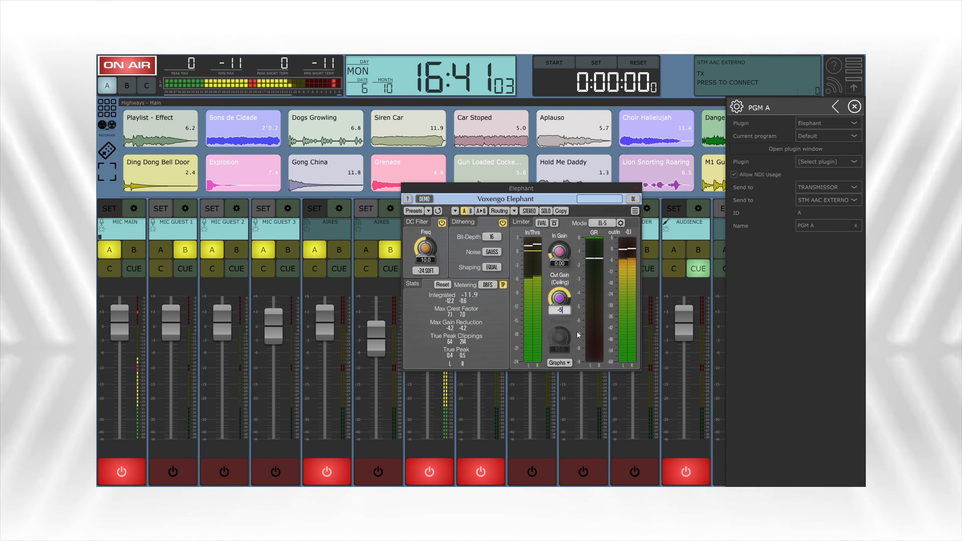
key("Return")
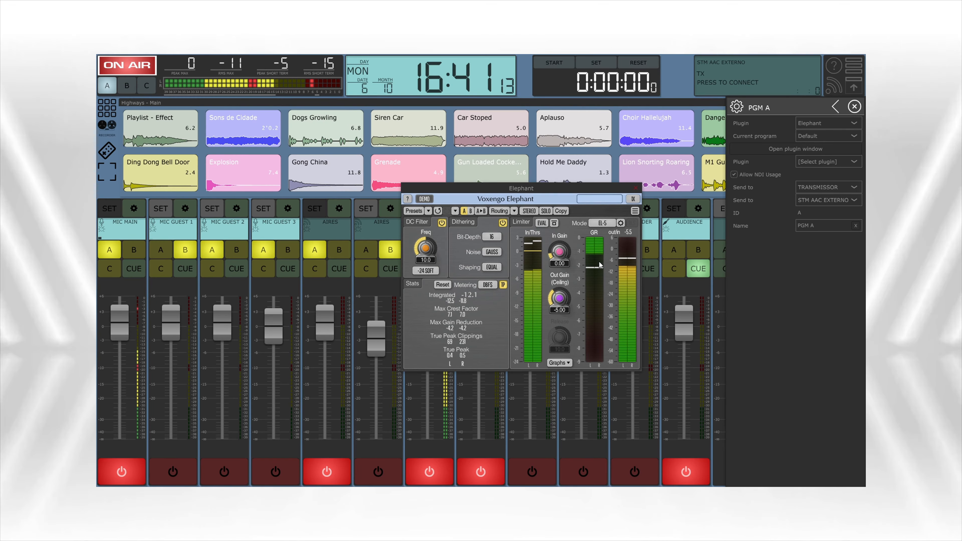
left_click(635, 189)
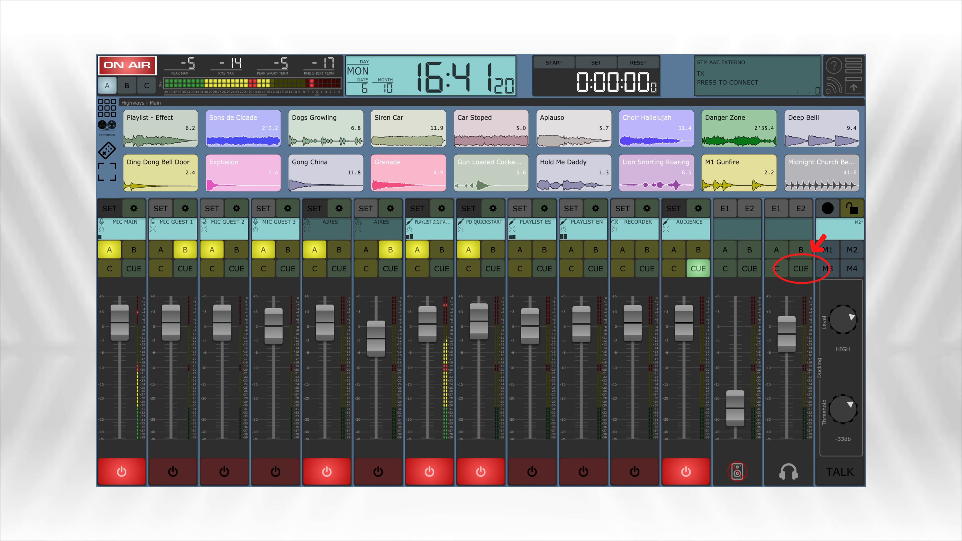
Enable CUE on the headphone monitor and send the PLAYLIST DIGITAL channel to CUE, followed by MIC MAIN in its place
left_click(800, 268)
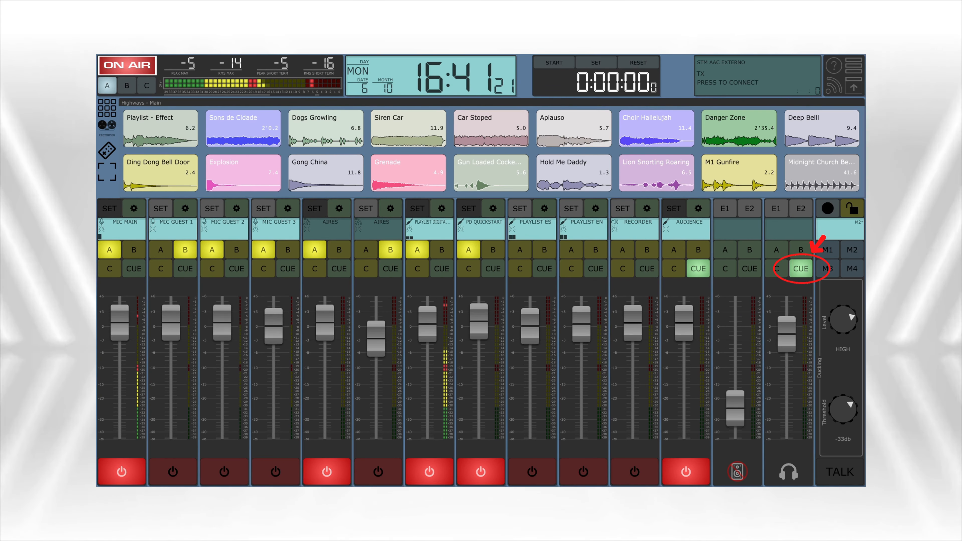
left_click(442, 268)
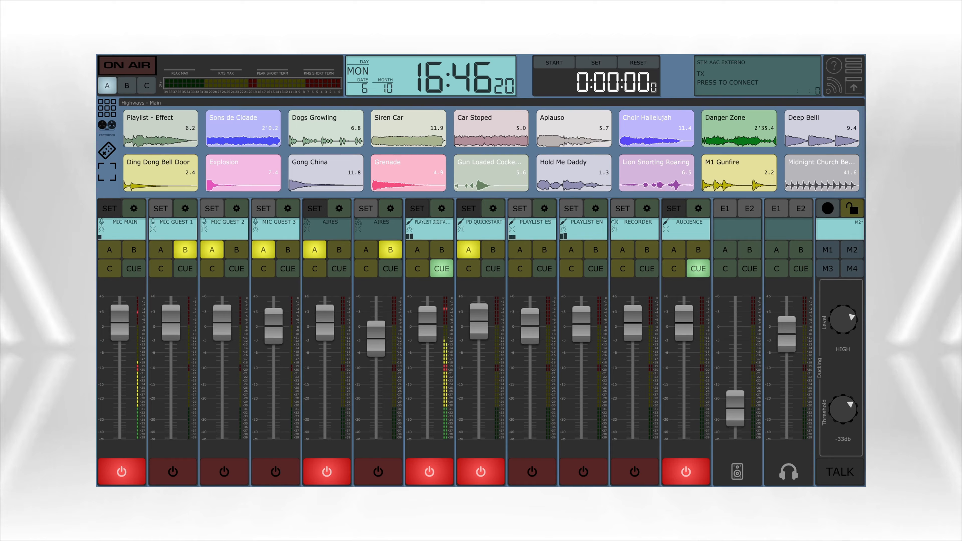
left_click(134, 268)
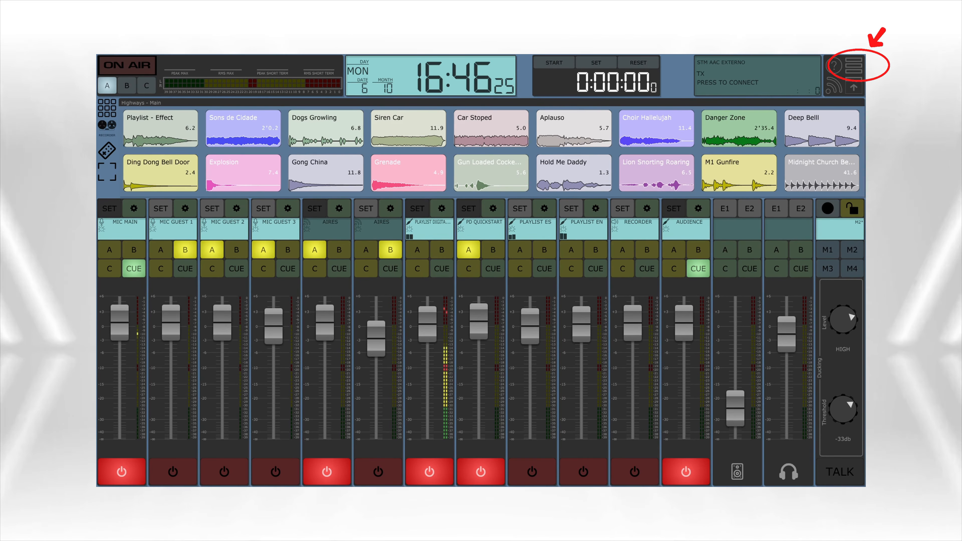
left_click(800, 269)
Review the plugin settings of the MIC MAIN source and of the PGM A bus, closing each one
left_click(853, 65)
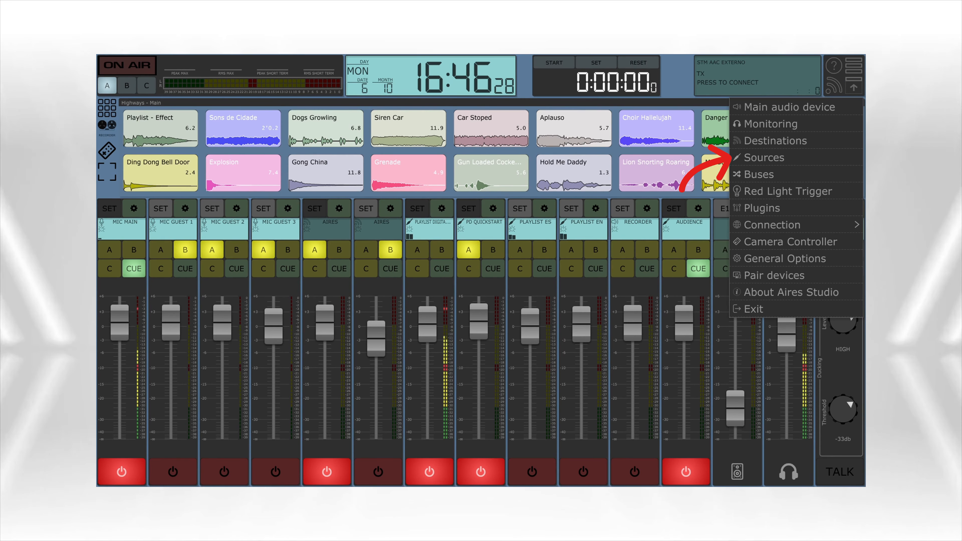
left_click(762, 158)
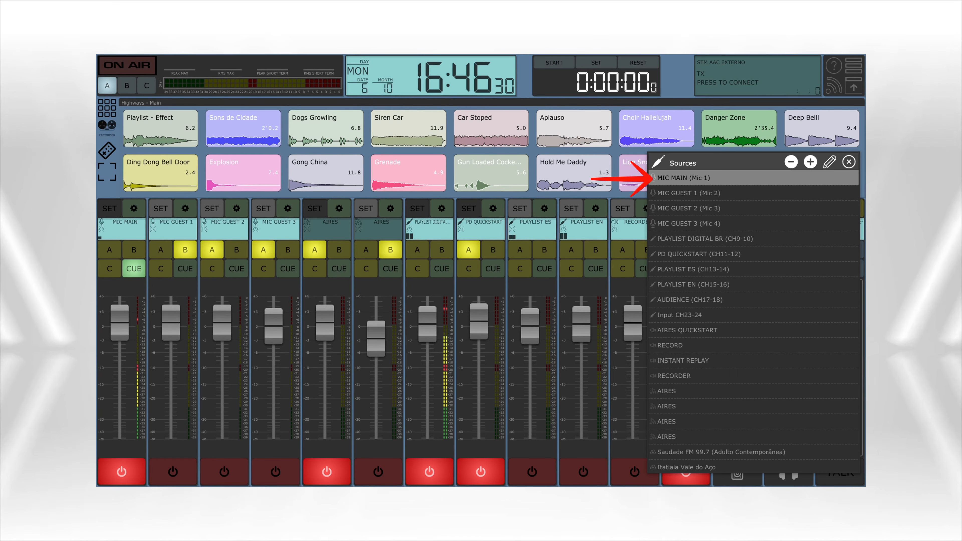
left_click(830, 162)
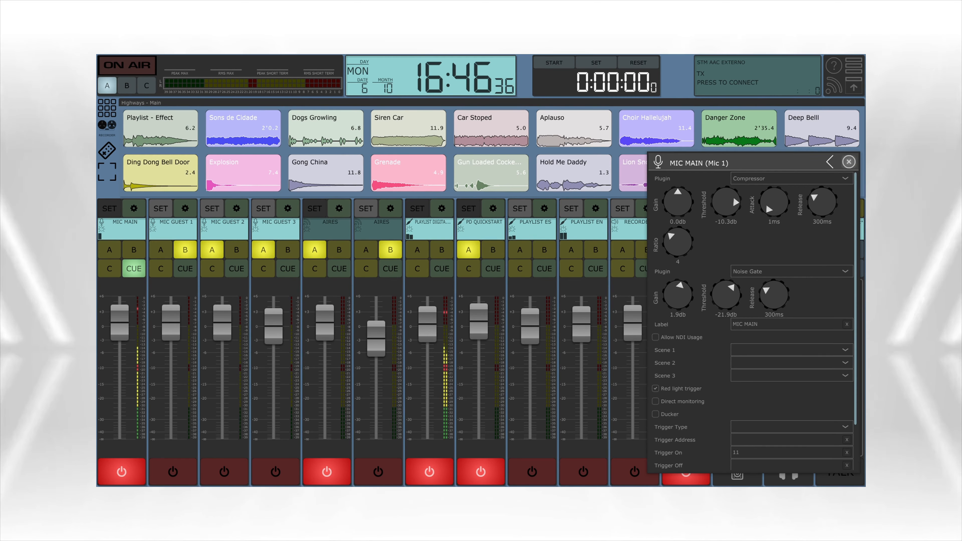
left_click(849, 162)
left_click(854, 65)
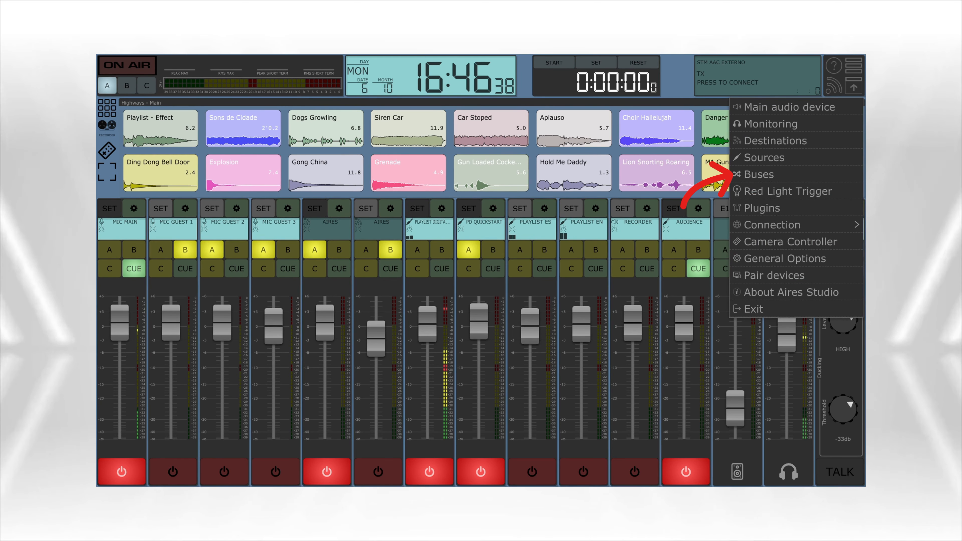
left_click(759, 175)
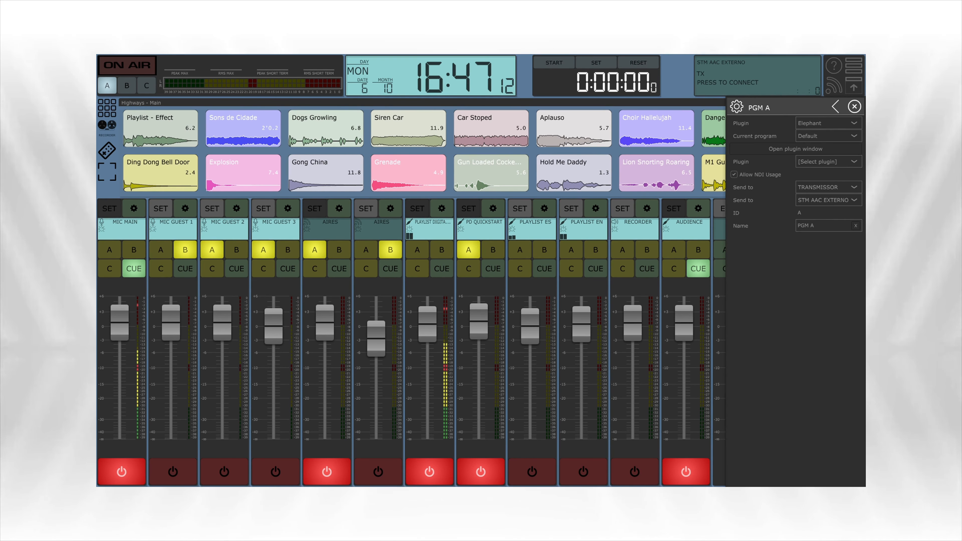
key("Escape")
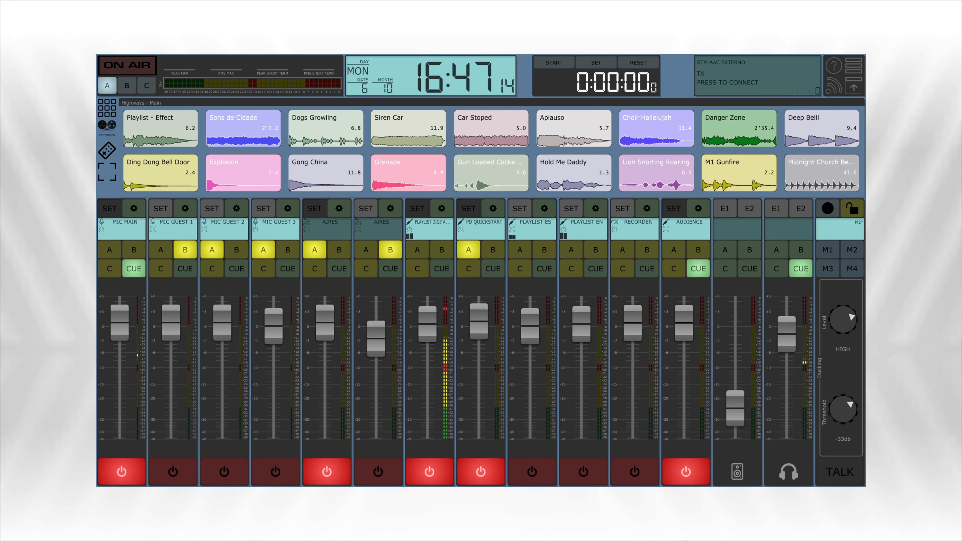